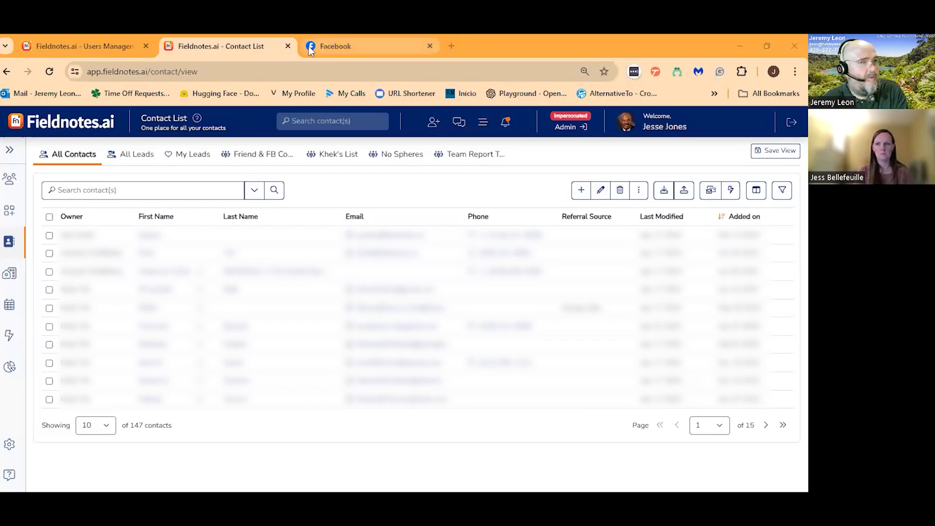
drag(414, 344, 311, 336)
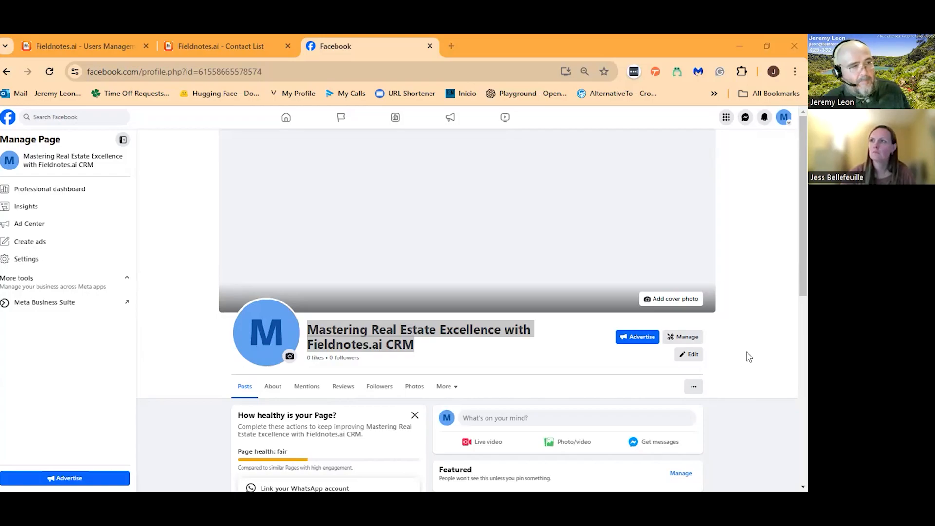
click(249, 48)
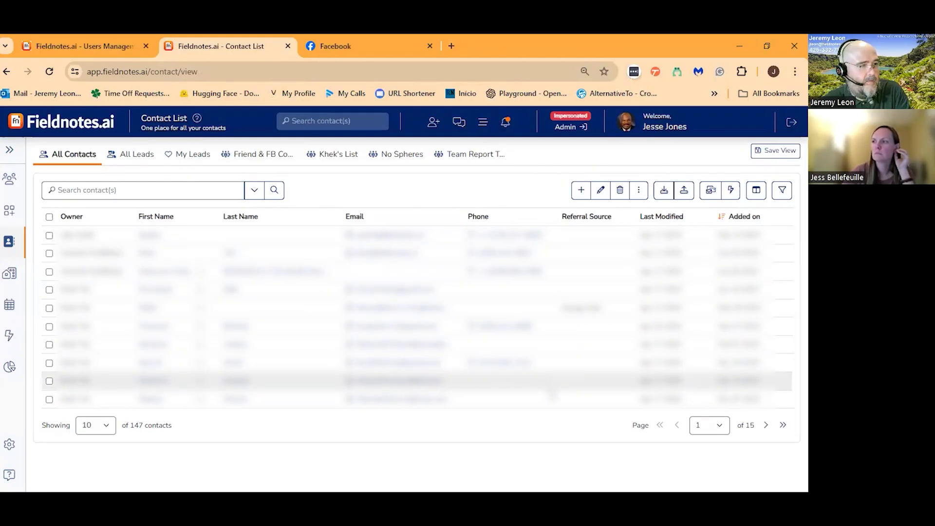
- Switch to the Facebook page and publish a public post reading "this is for testing"
key(ctrl+Tab)
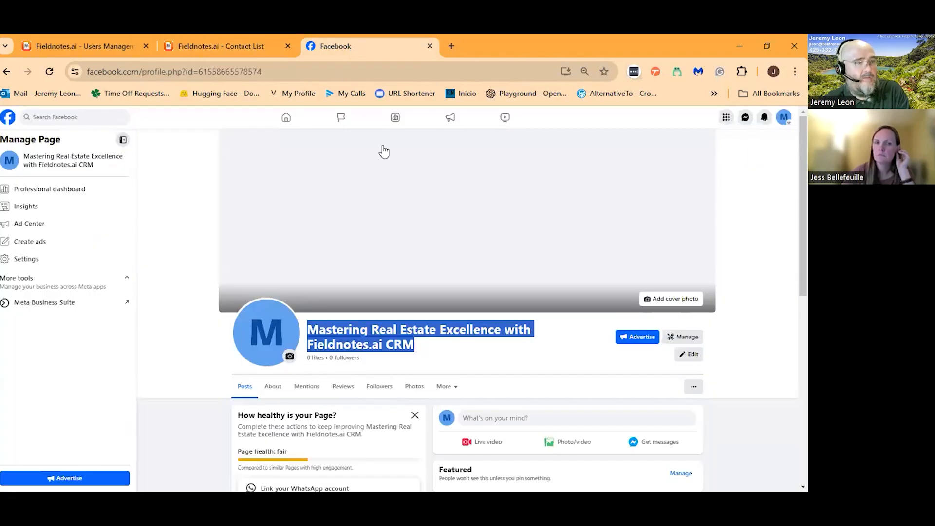
scroll(562, 281, down, 6)
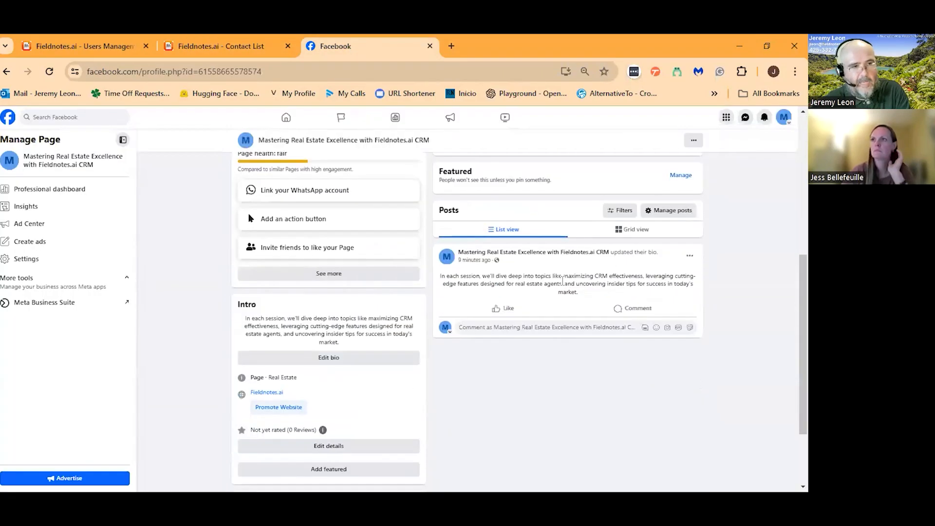
scroll(563, 283, up, 1)
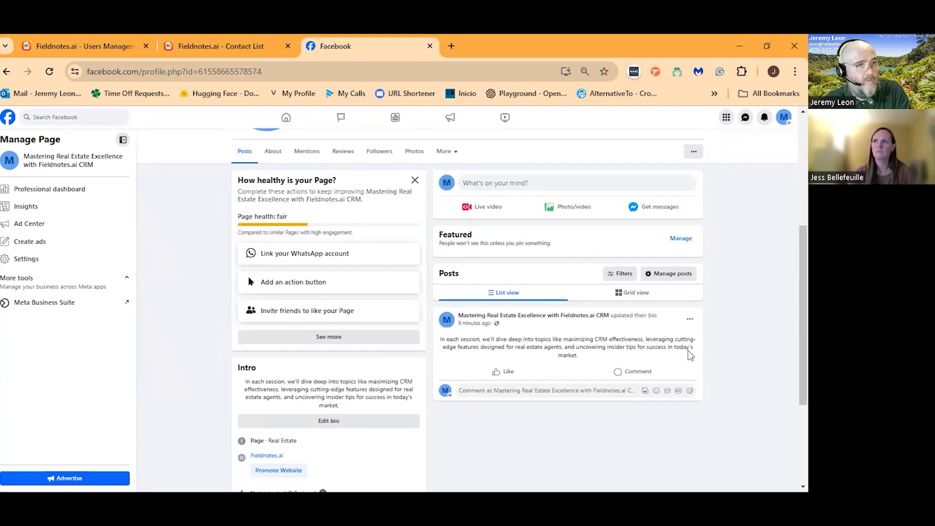
scroll(690, 356, up, 2)
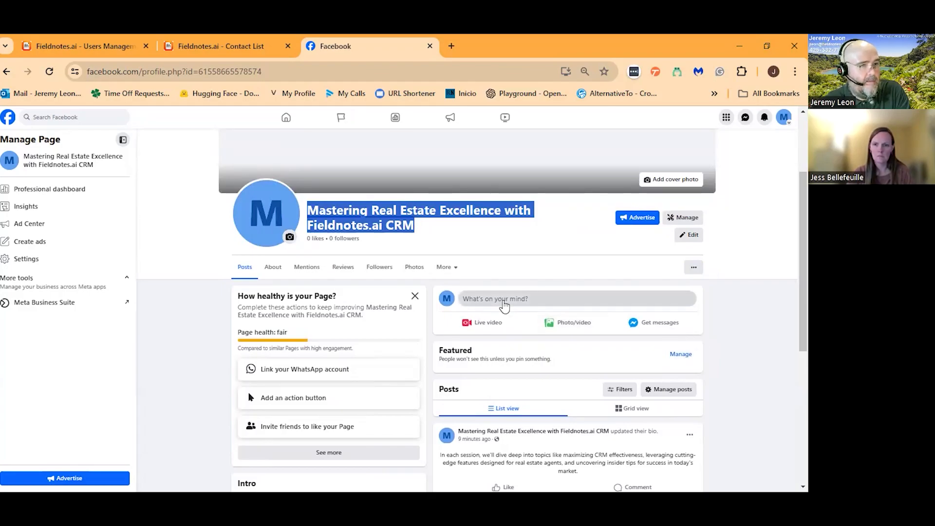
click(501, 299)
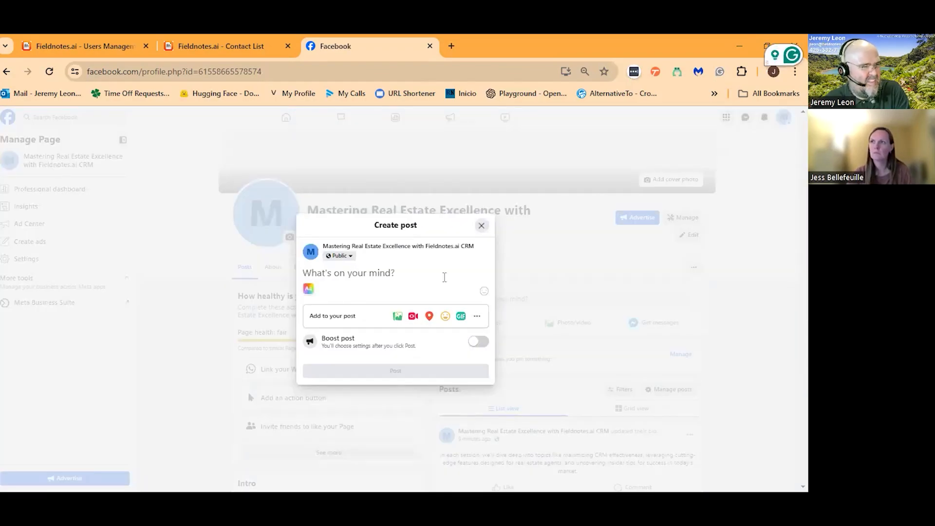
text(thi)
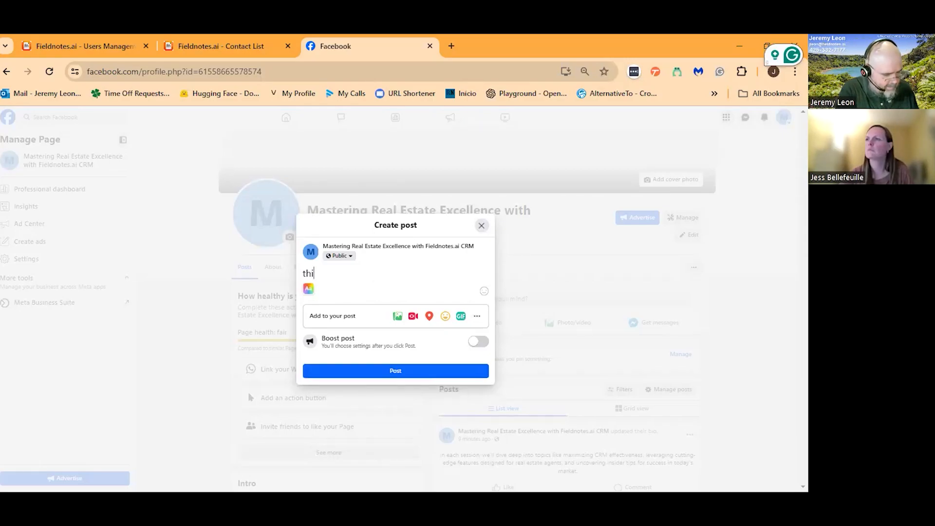
text(s is for test i)
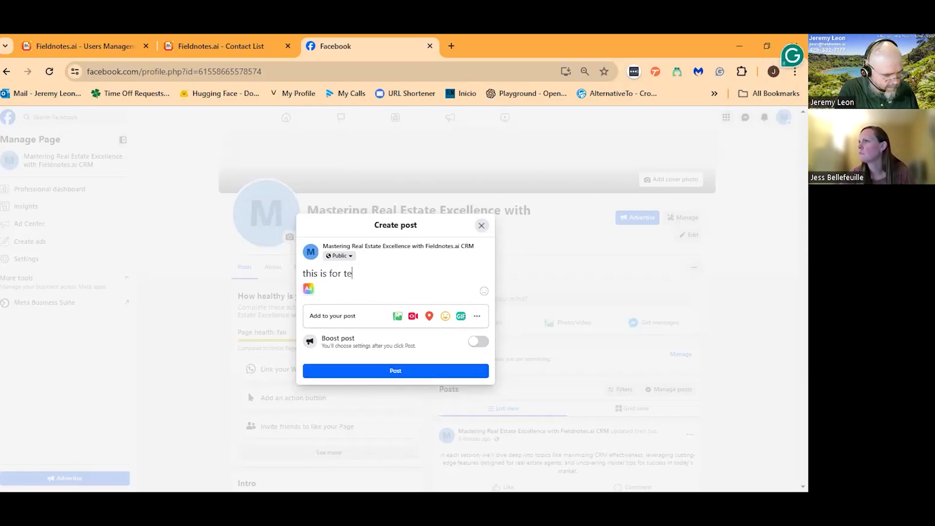
key(BackSpace)
key(BackSpace)
text(ing)
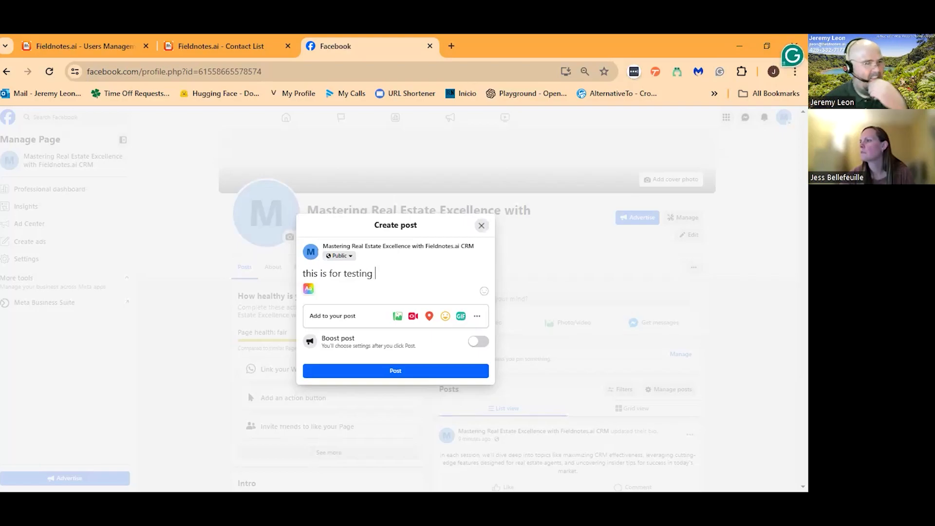
click(376, 373)
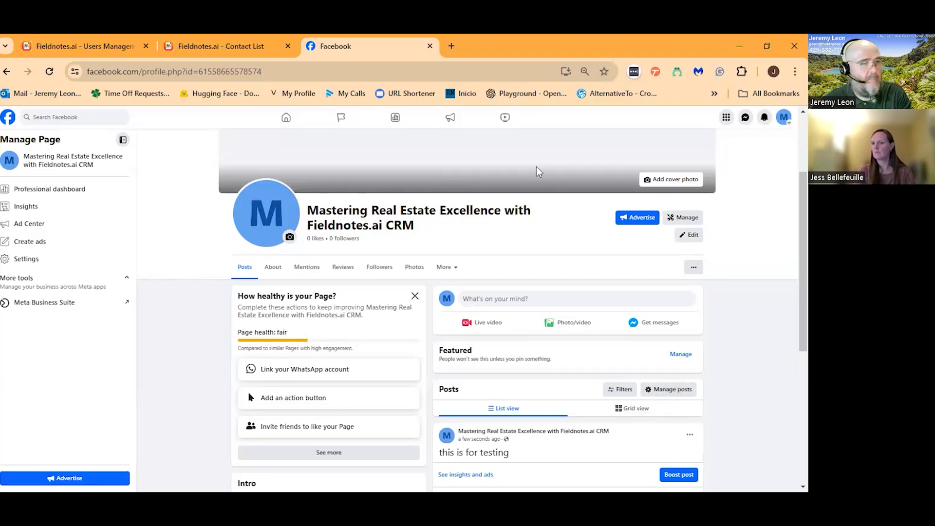
- Switch to Fieldnotes.ai and open the Facebook connection under My Connections in the settings
click(242, 43)
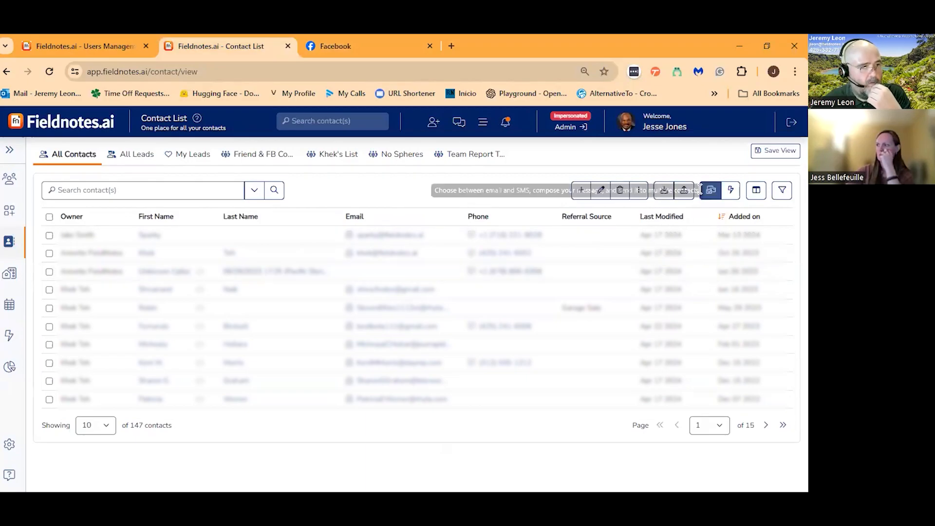
click(10, 446)
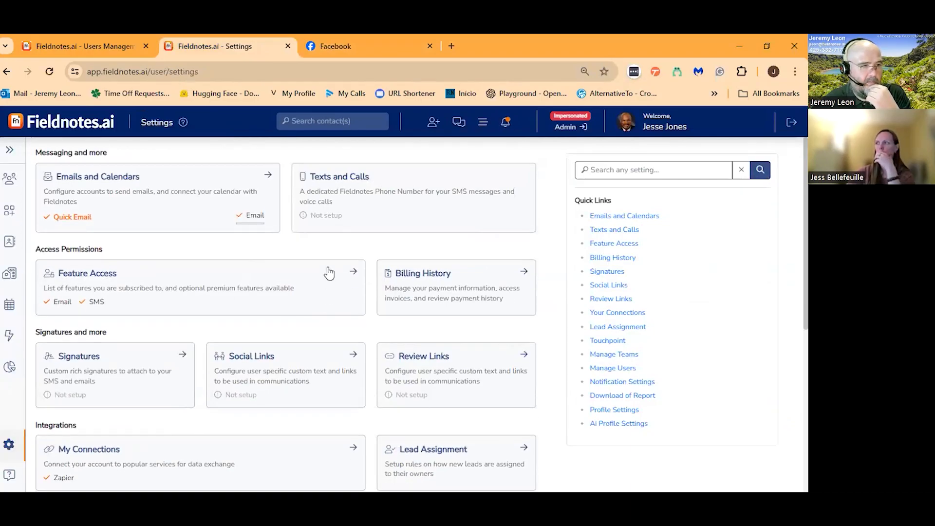
scroll(327, 271, down, 2)
click(197, 349)
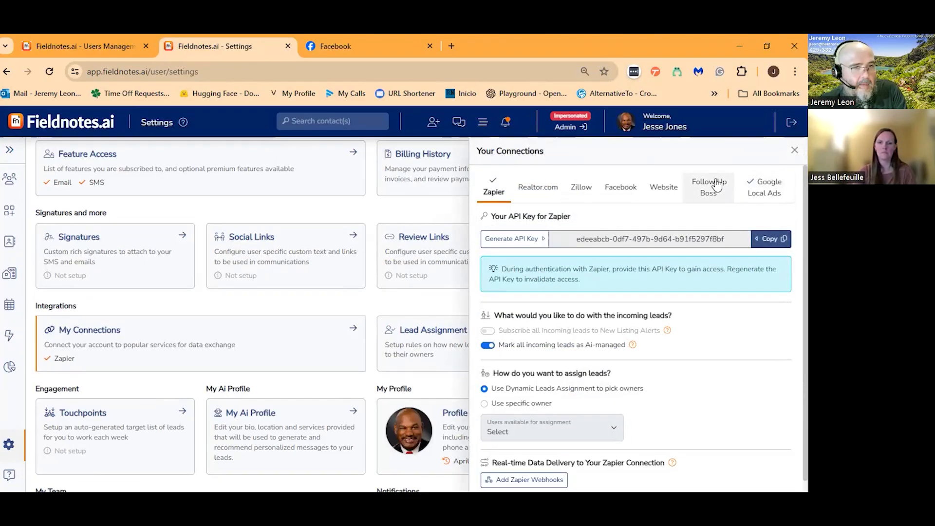
click(626, 193)
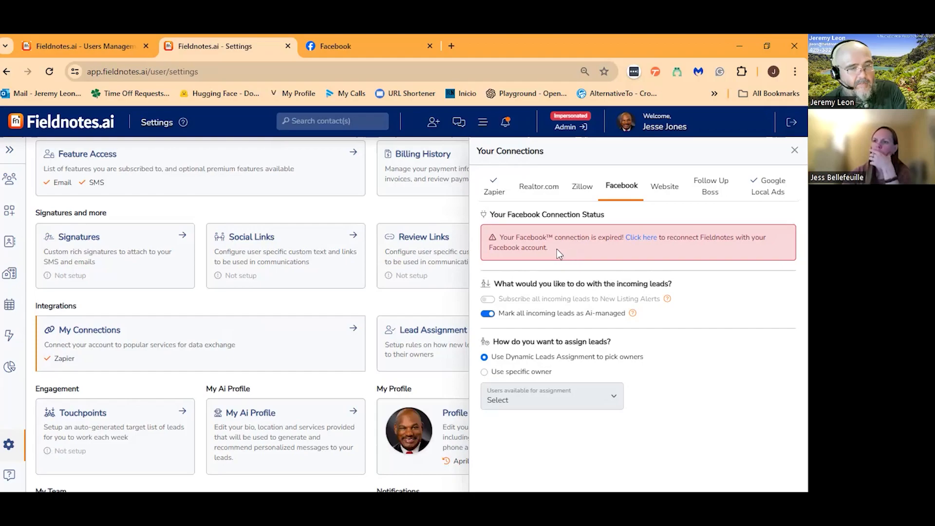
- Reconnect the expired Facebook connection, continuing with the personal Facebook account and keeping the previous FieldNotes Ai Integration settings
click(651, 239)
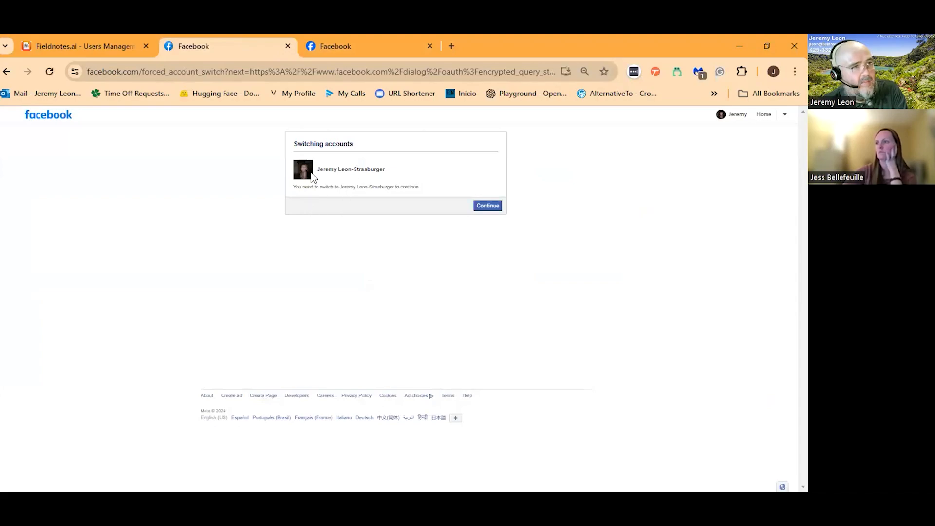
click(490, 211)
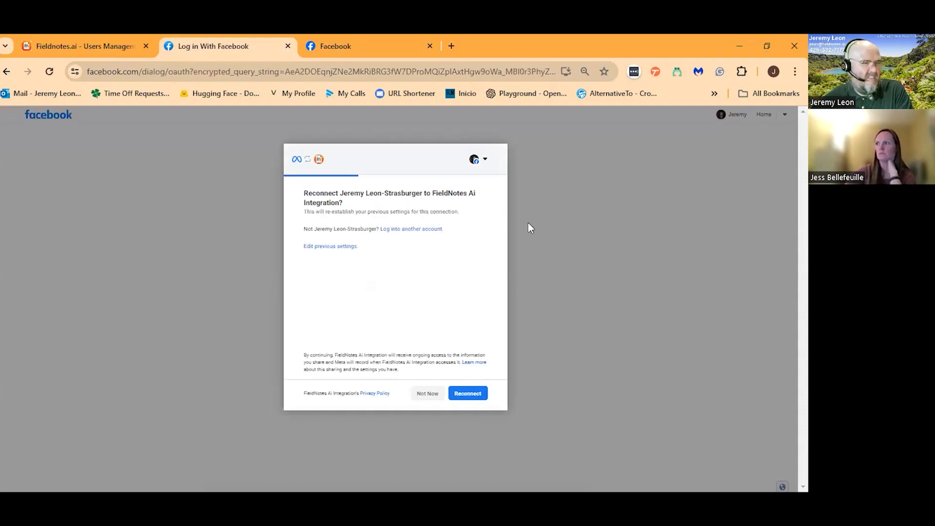
click(474, 395)
click(476, 394)
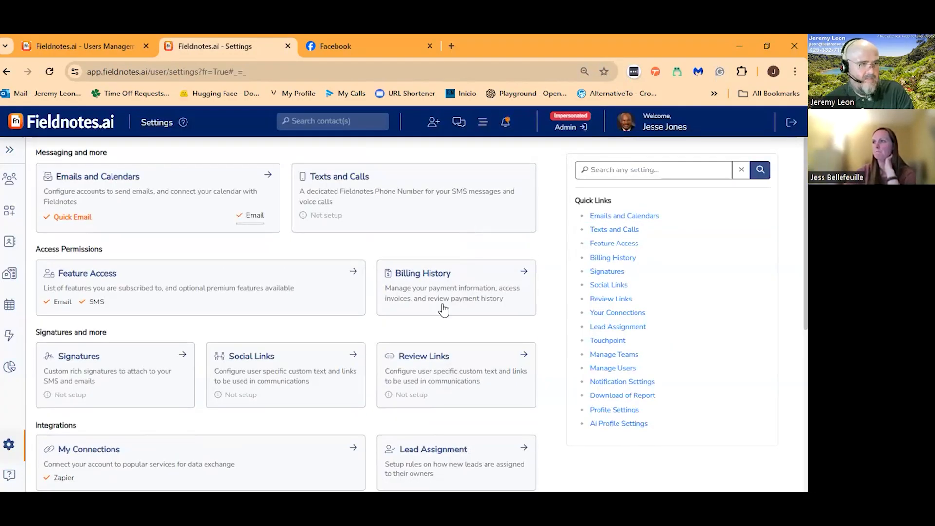
- Open More Settings for the Facebook connection and check which Facebook pages are available for selection
click(190, 471)
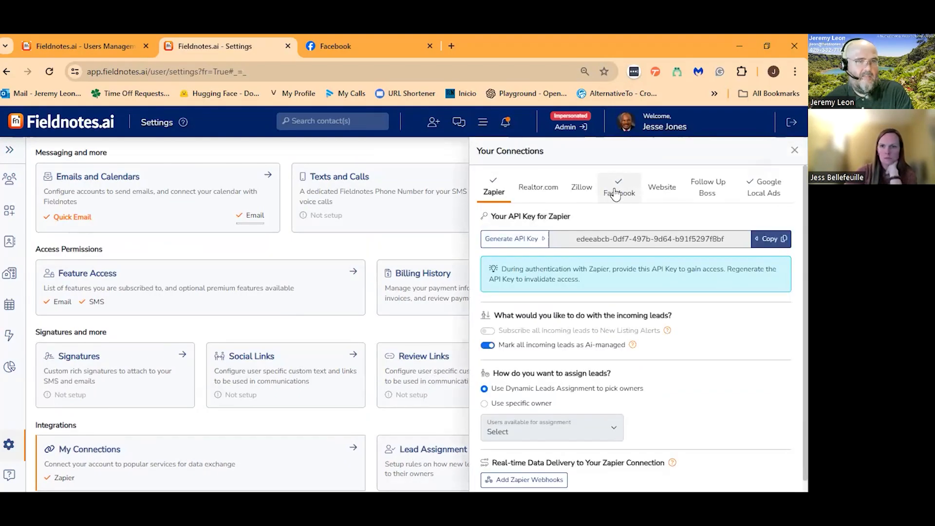
click(617, 195)
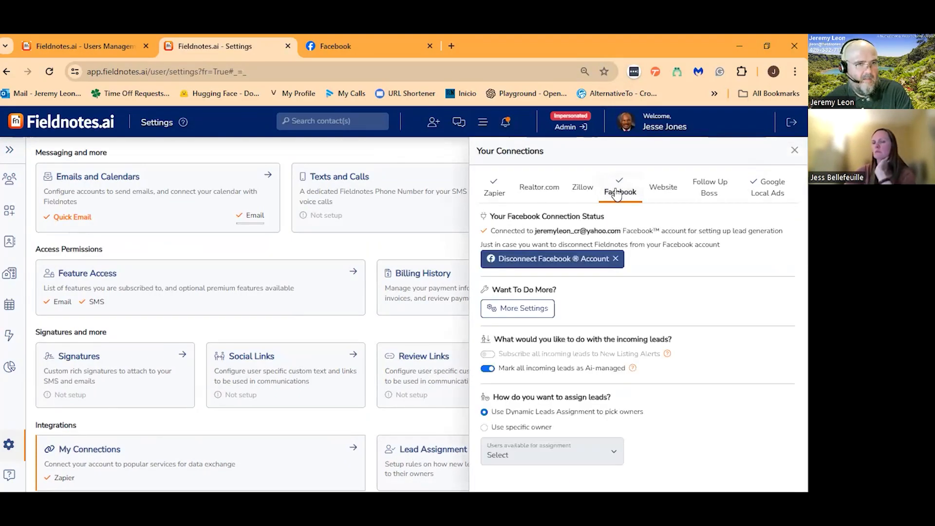
click(543, 309)
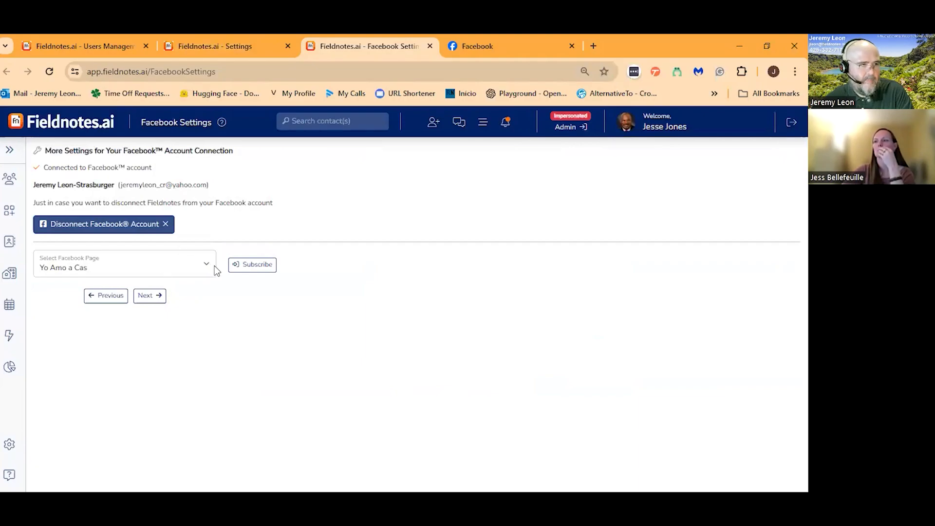
click(214, 268)
click(188, 316)
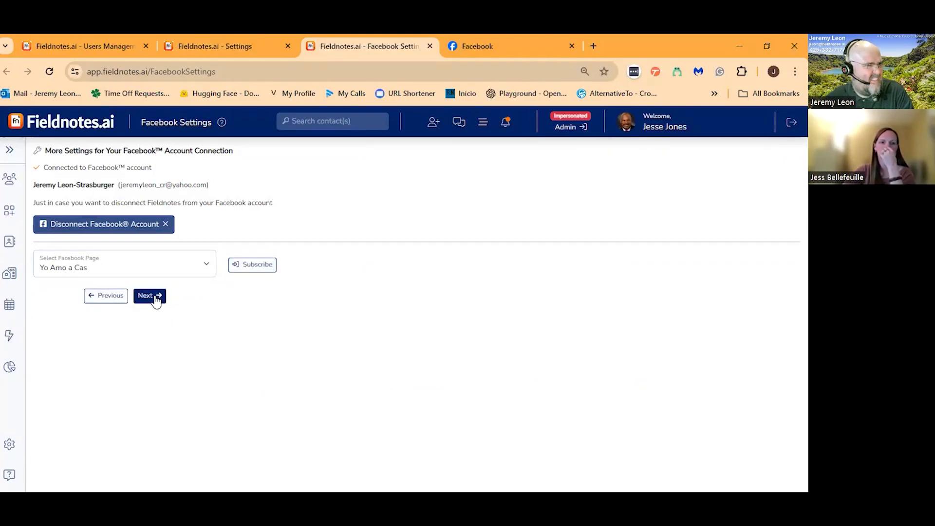
- Switch to Facebook, review the test post, and choose Mastering Real Estate Excellence with Fieldnotes.ai CRM among the managed pages
click(457, 38)
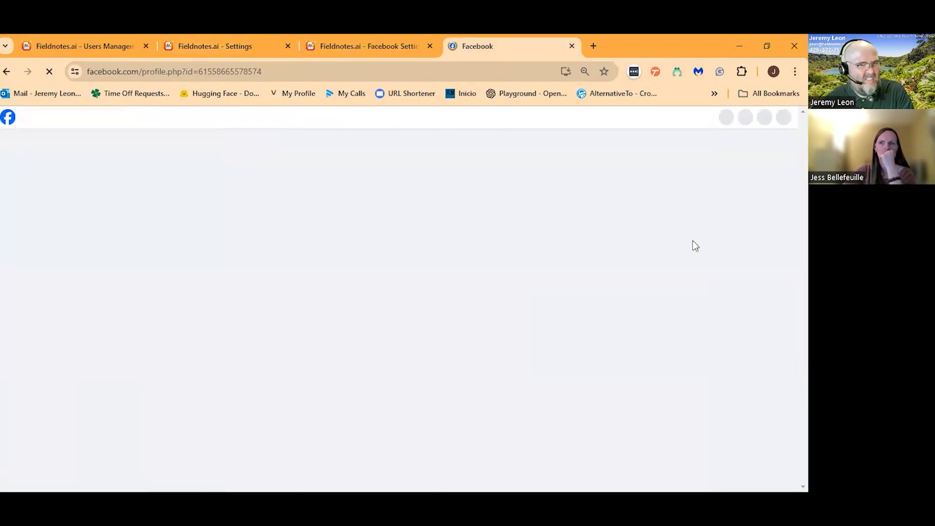
scroll(689, 250, down, 5)
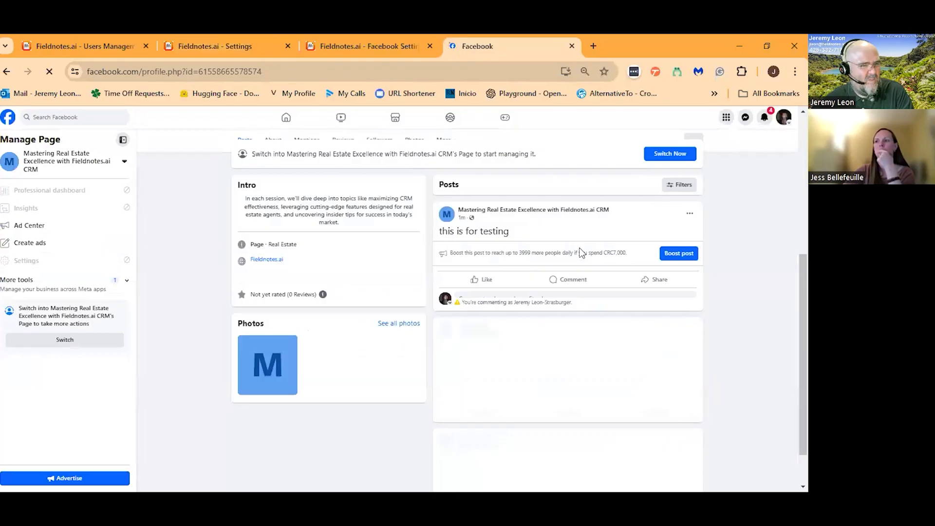
scroll(595, 257, up, 2)
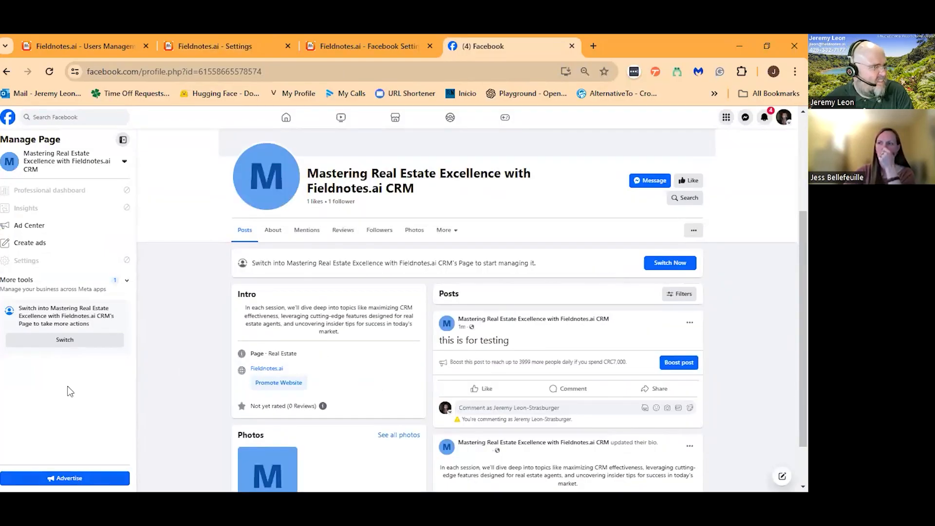
click(121, 162)
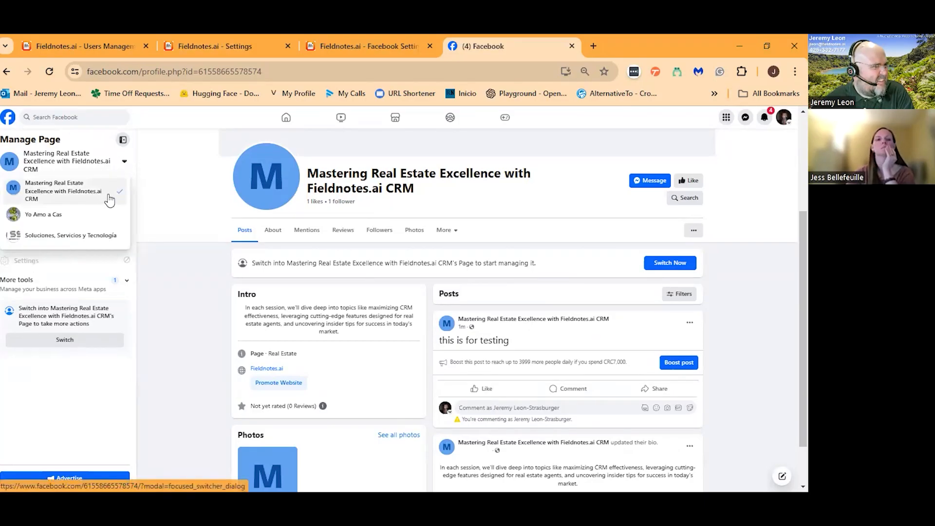
click(48, 196)
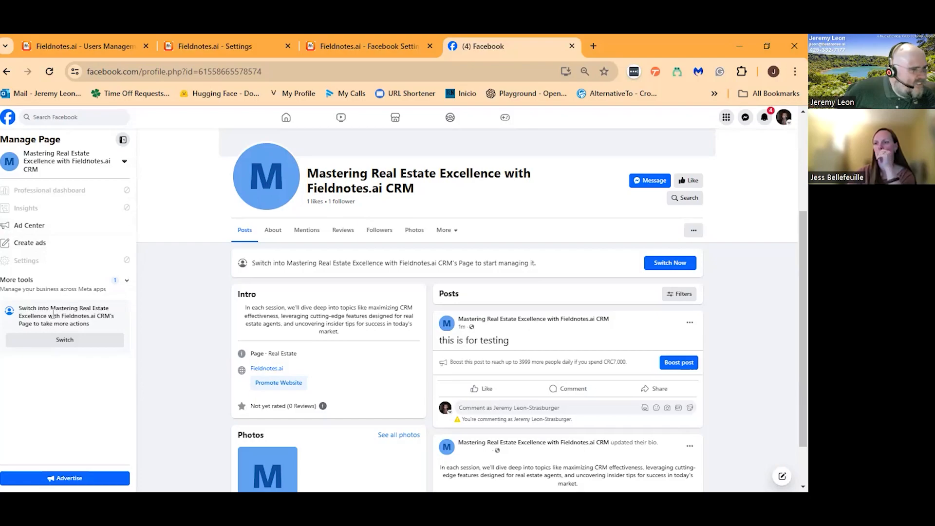
- Switch the active Facebook profile to Mastering Real Estate Excellence with Fieldnotes.ai CRM and dismiss the switch notice
click(68, 341)
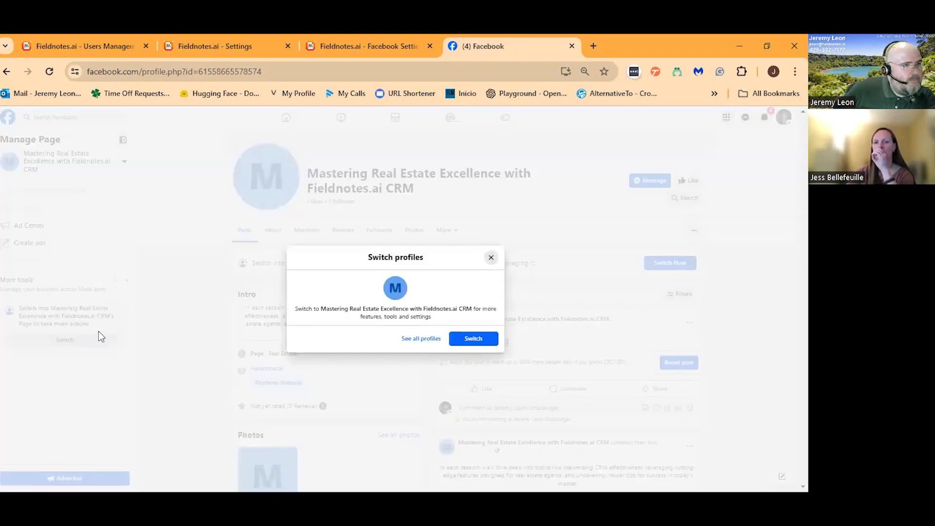
click(476, 338)
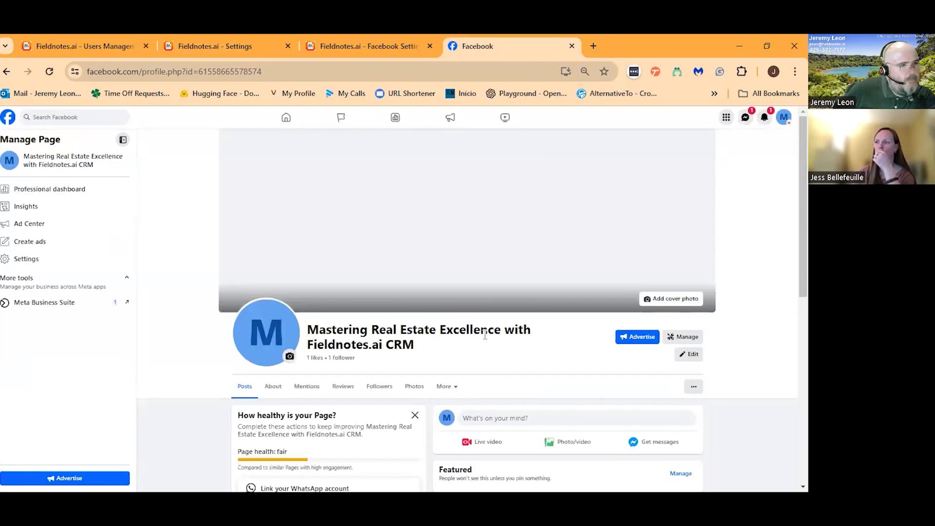
scroll(489, 335, down, 3)
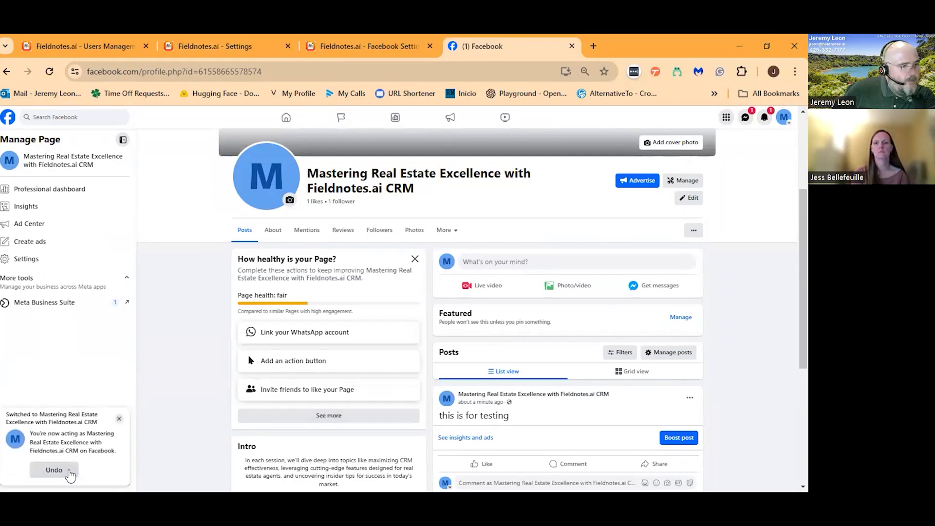
click(120, 419)
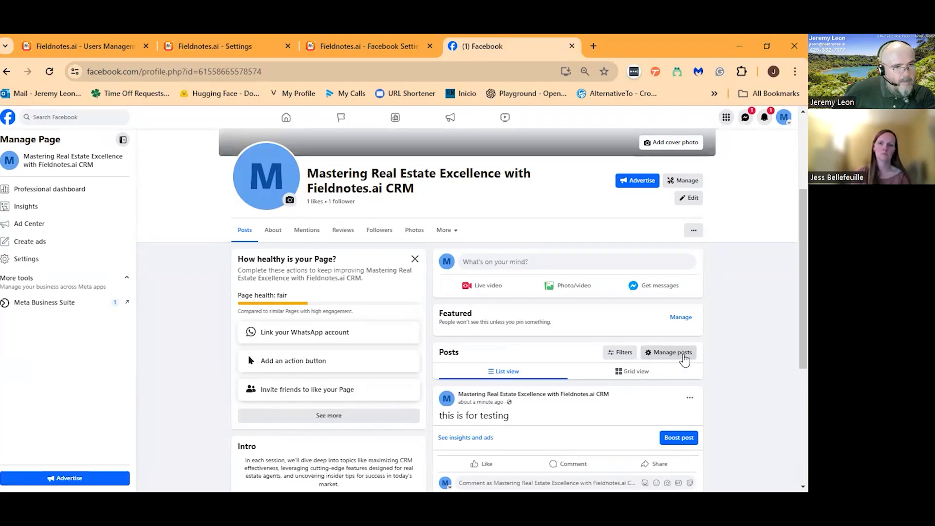
- Switch back to the Fieldnotes.ai Facebook settings, check the selectable Facebook pages, and request the next set of pages
click(271, 40)
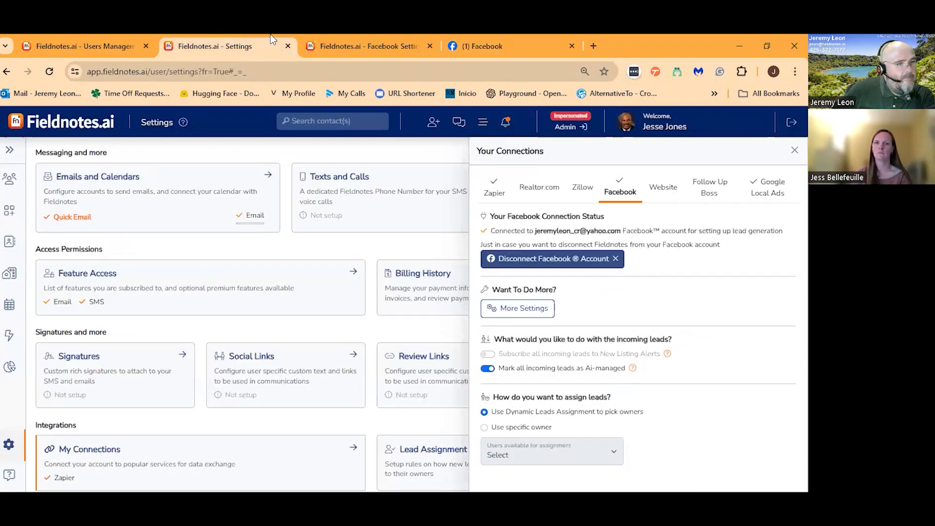
click(366, 43)
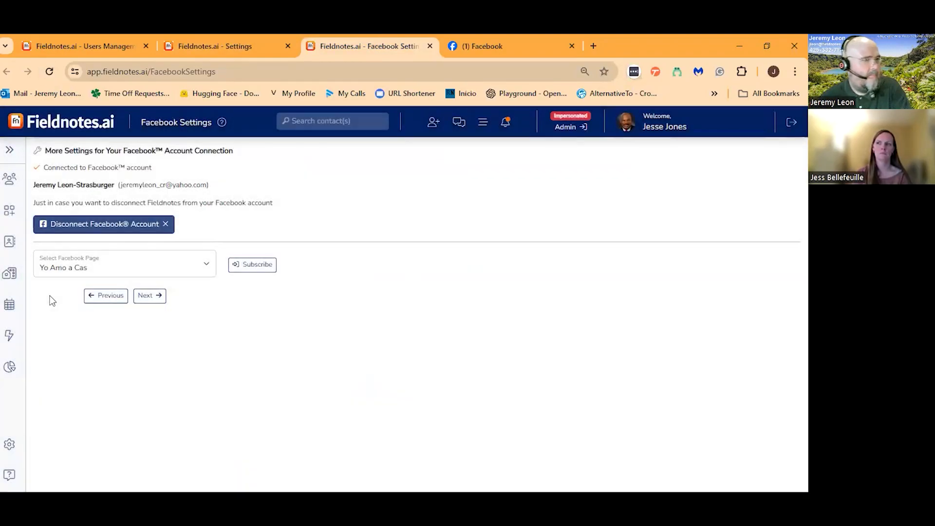
click(83, 272)
click(279, 332)
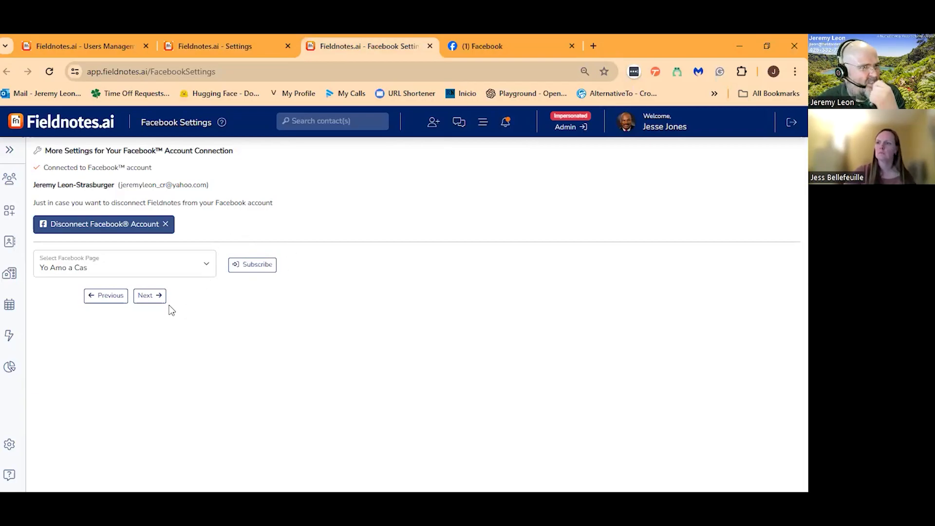
click(157, 295)
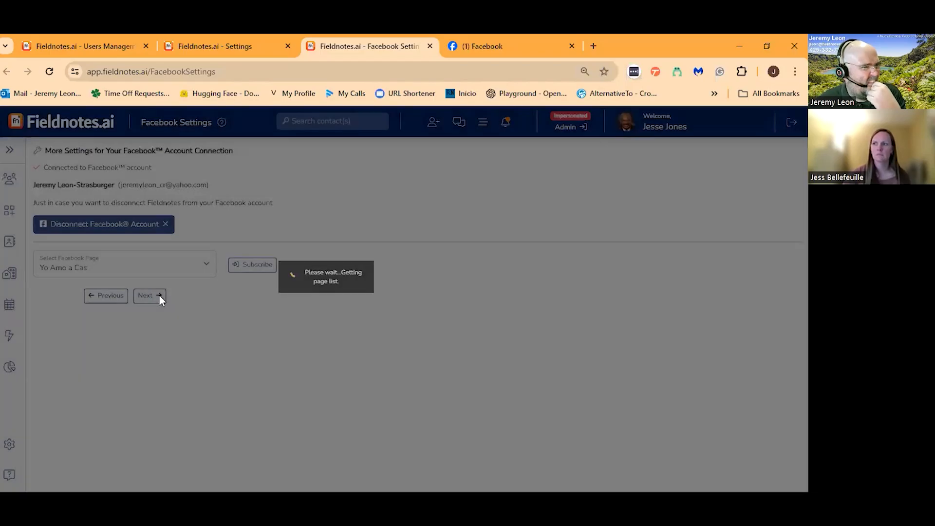
- Check the previous and next sets of selectable Facebook pages, then select Yo Amo a Cas and subscribe to it
click(106, 299)
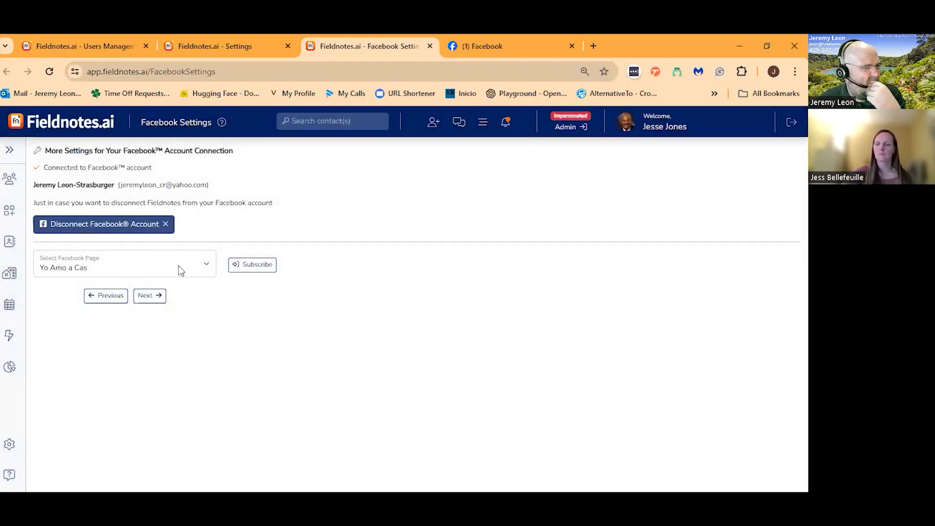
click(178, 265)
click(175, 282)
click(149, 298)
click(183, 270)
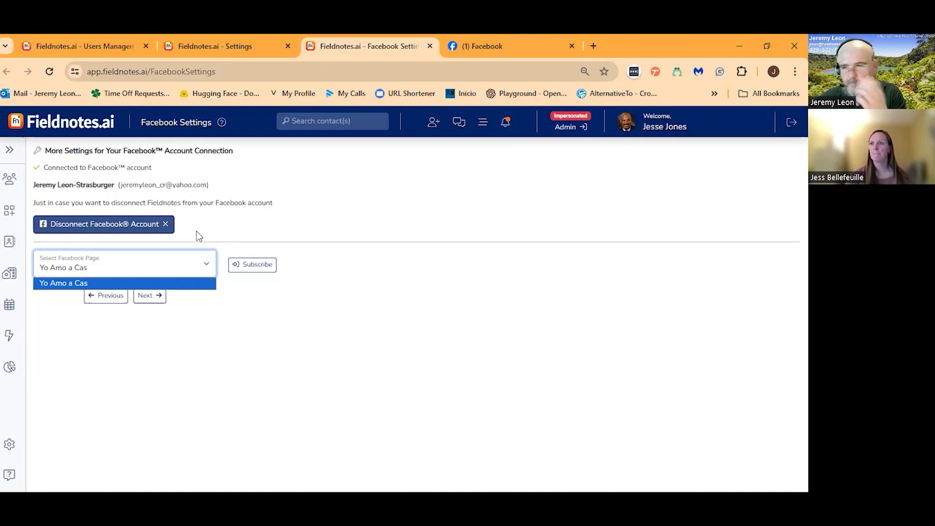
click(153, 283)
click(260, 267)
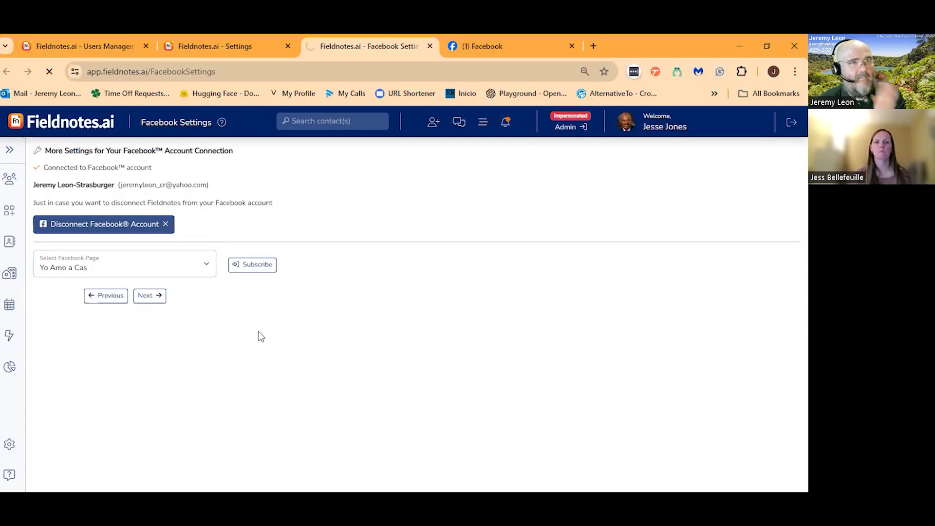
- Look over the Mastering Real Estate Excellence page on Facebook and check the subscribed page's name in the Fieldnotes.ai Facebook settings
click(512, 45)
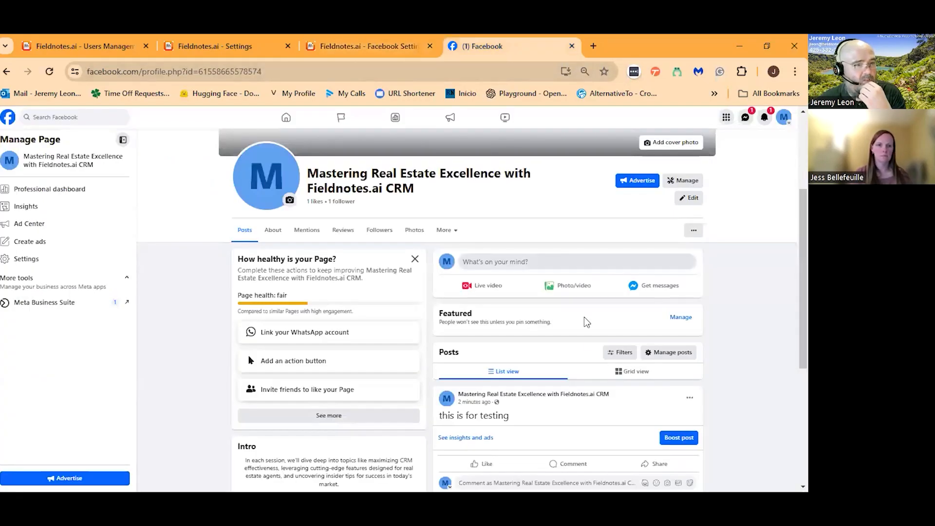
scroll(585, 320, down, 3)
scroll(584, 336, up, 5)
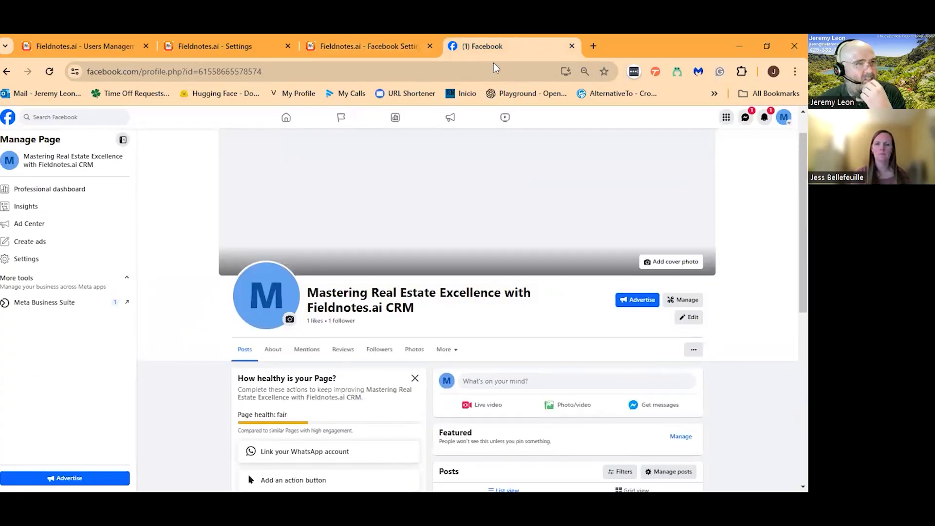
click(363, 46)
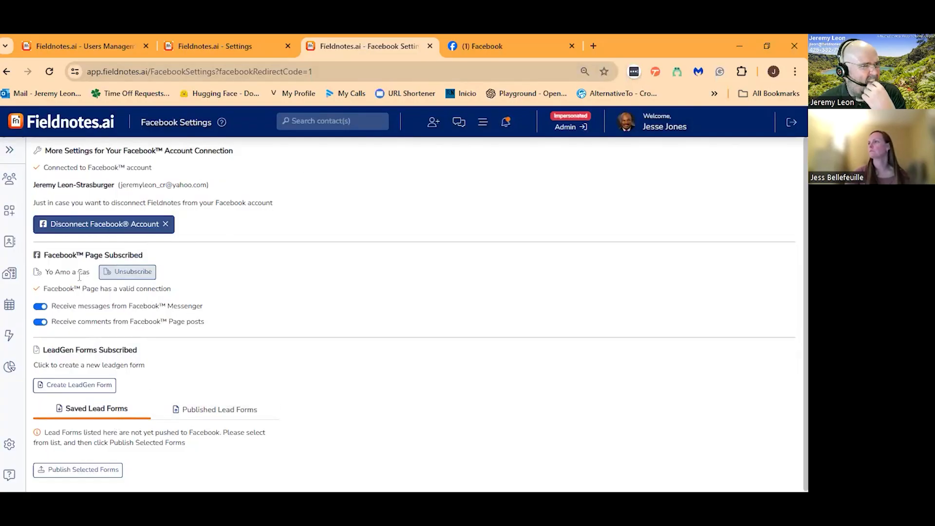
drag(87, 272, 43, 273)
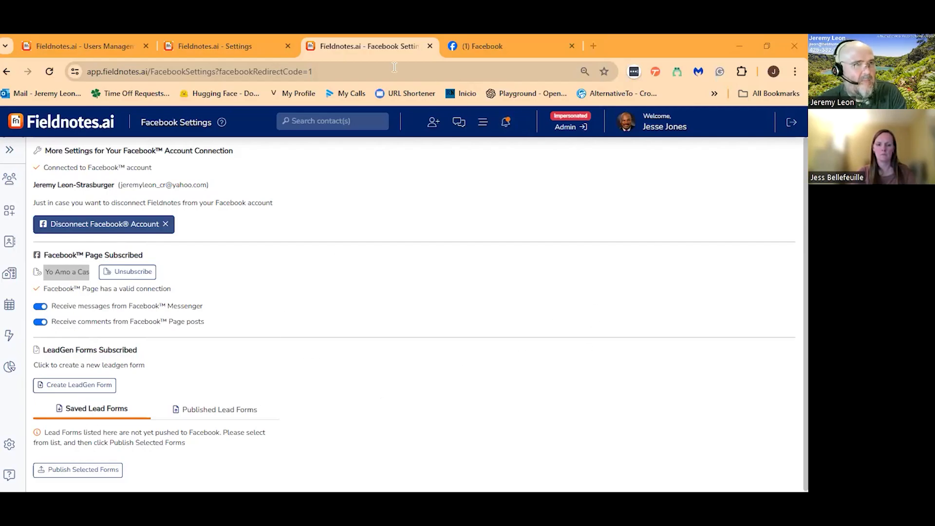
- On Facebook, switch the active profile to Yo Amo a Cas, dismiss the switch notice, and review the page's test post
click(467, 46)
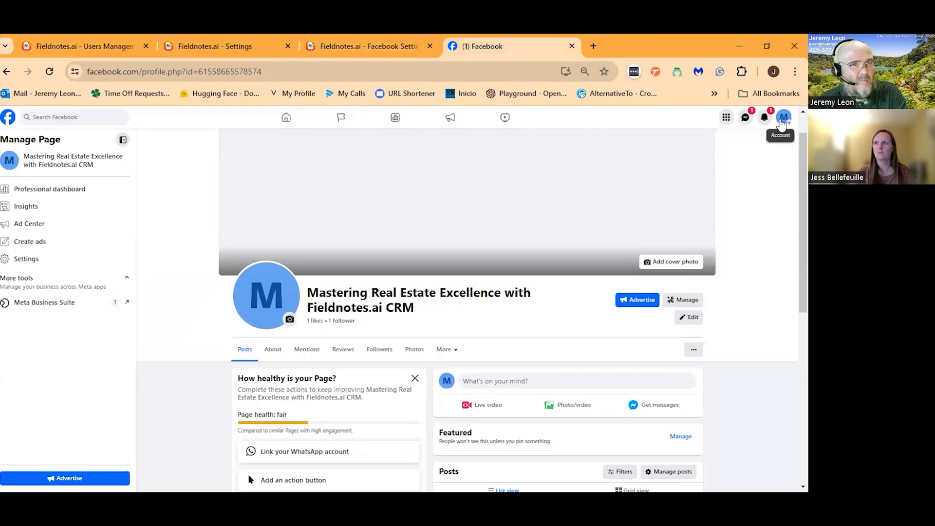
click(784, 118)
click(734, 194)
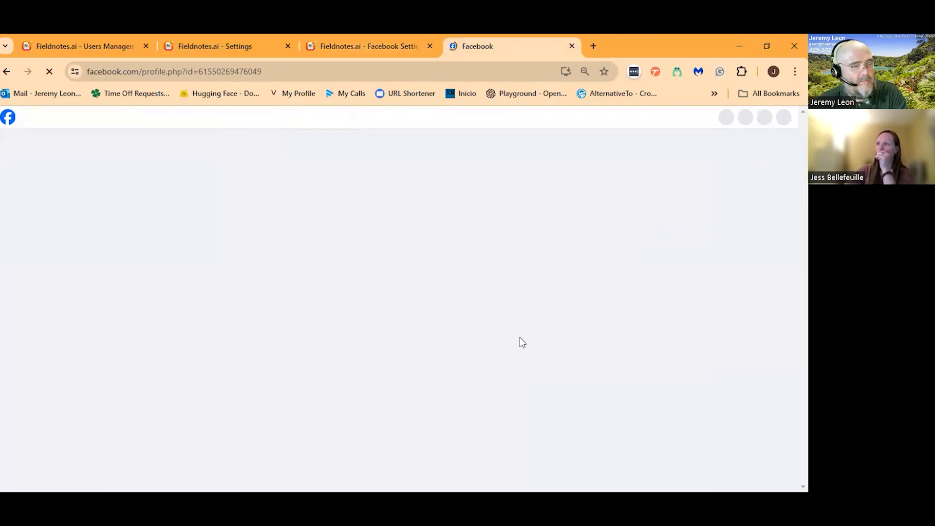
scroll(505, 375, down, 3)
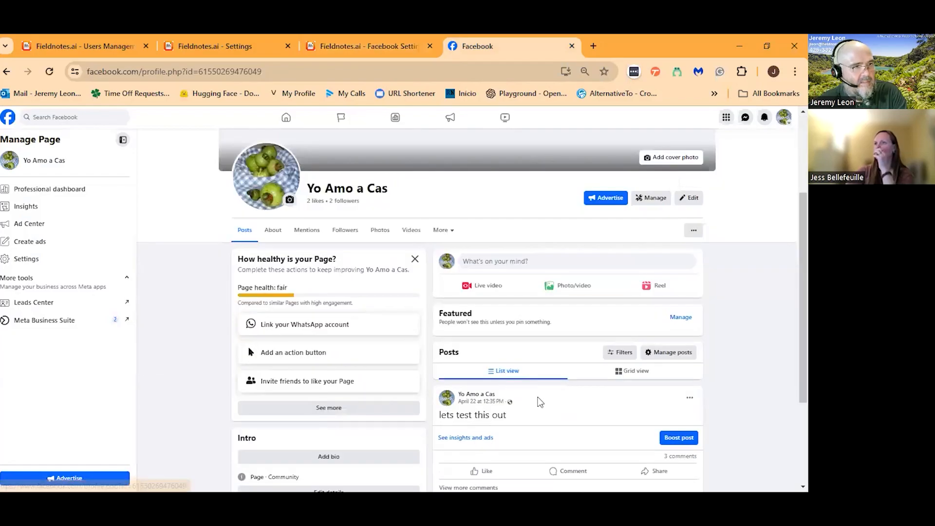
scroll(521, 306, down, 1)
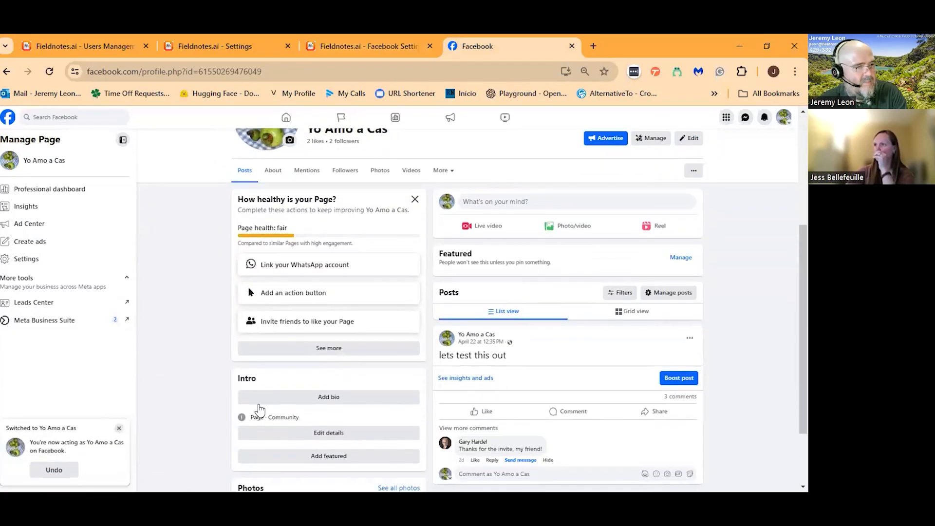
click(118, 429)
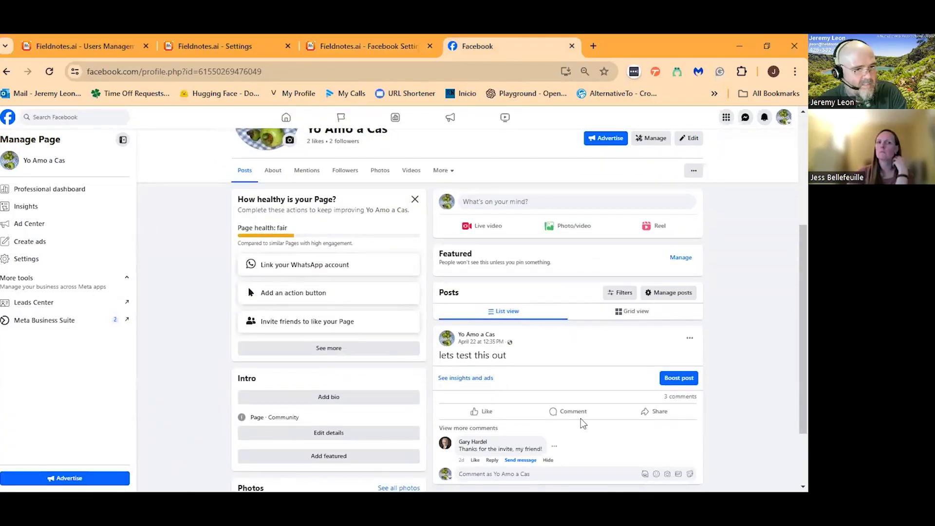
scroll(609, 426, down, 2)
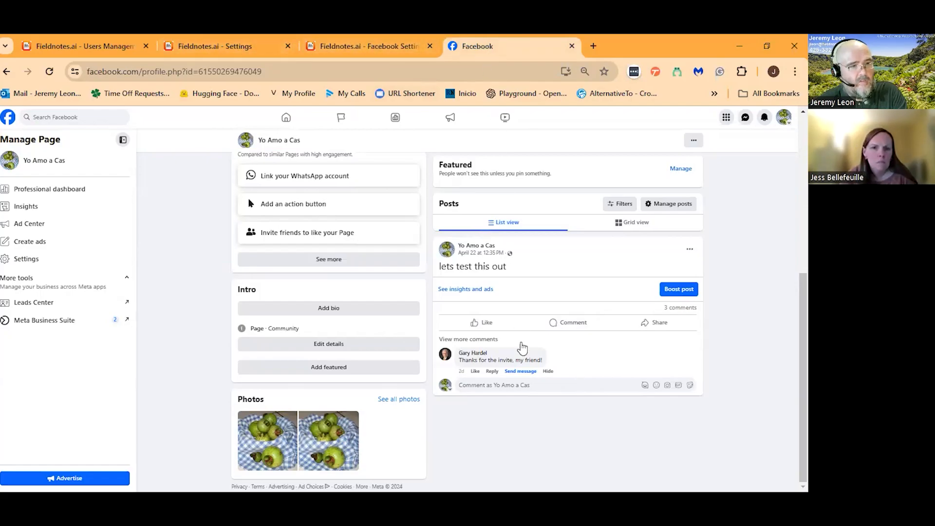
- Close the Your Connections settings in Fieldnotes.ai and return to the Yo Amo a Cas page on Facebook
click(215, 46)
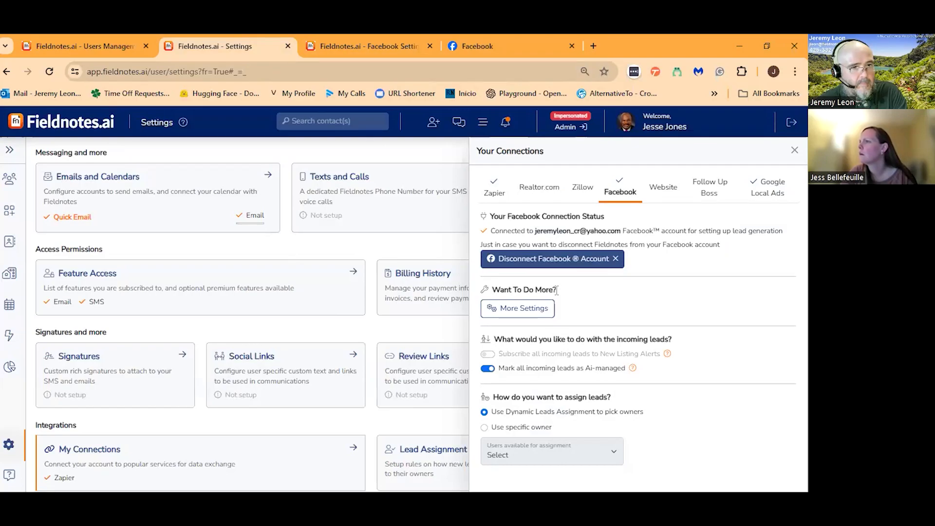
click(795, 150)
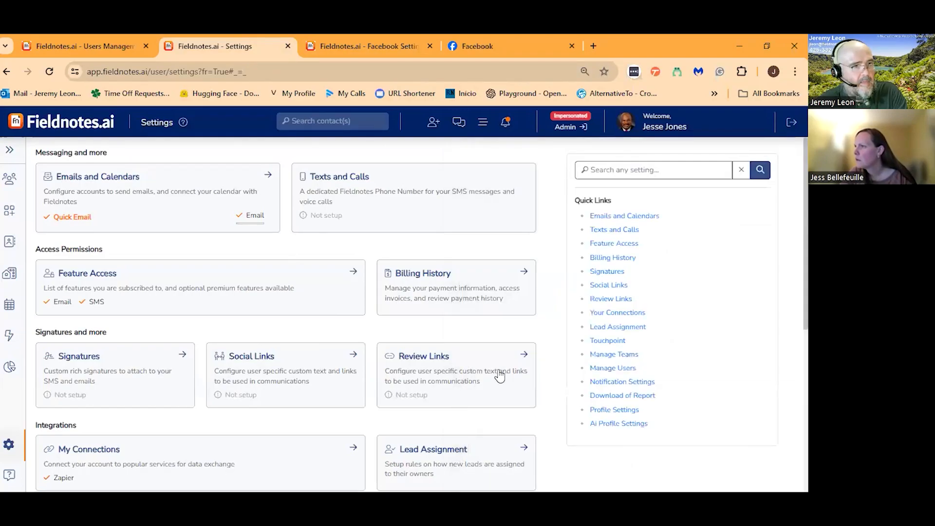
click(498, 45)
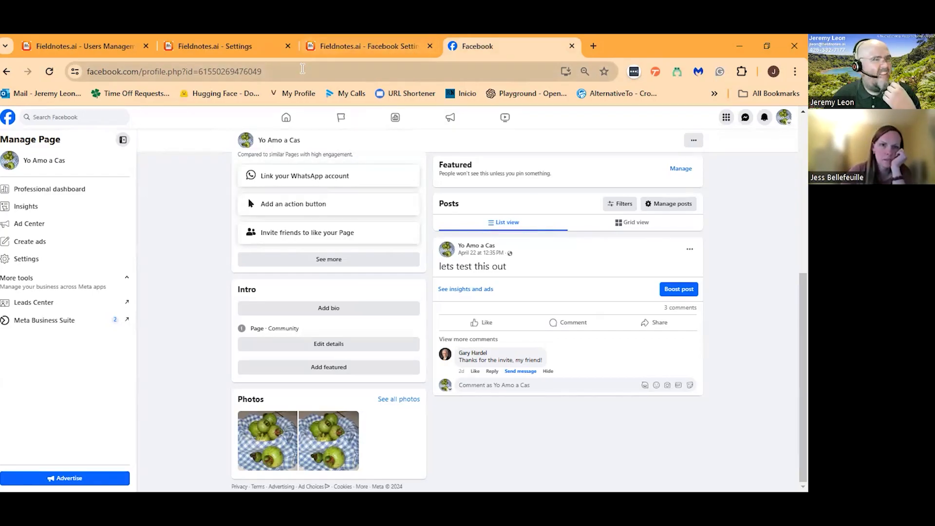
- Reload the Yo Amo a Cas page and like the newest "Hello!" comment on the "lets test this out" post
click(275, 71)
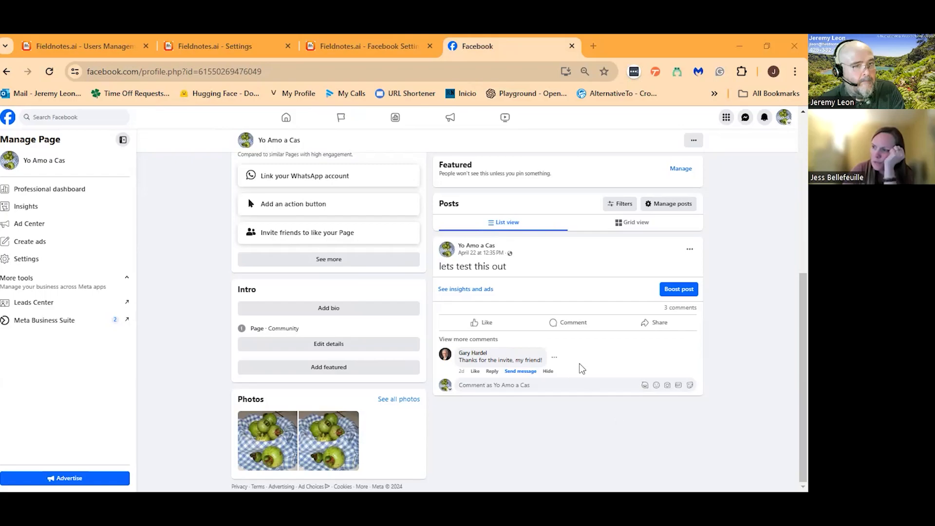
click(49, 71)
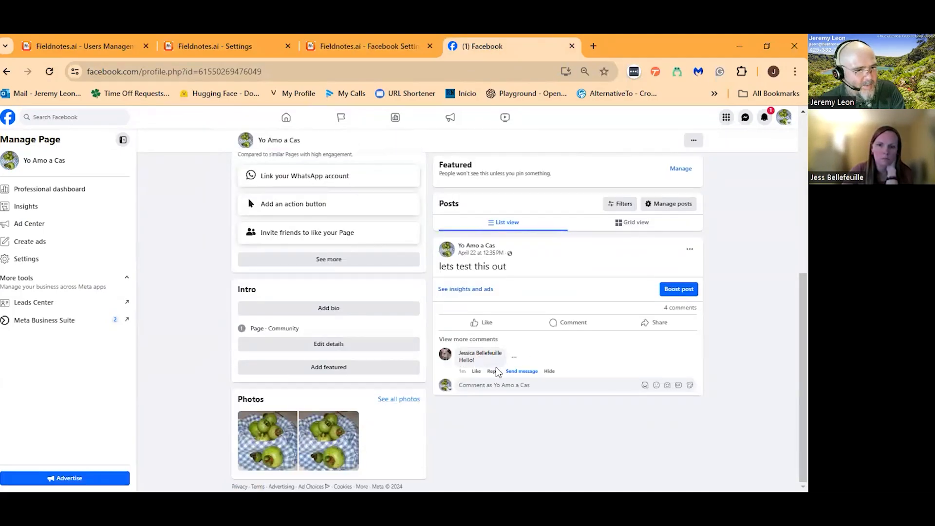
click(476, 371)
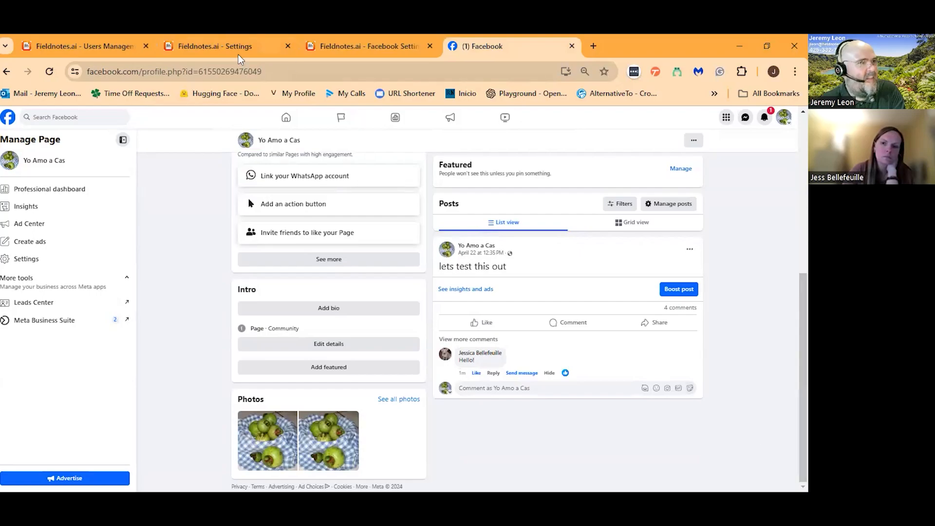
- Switch to Fieldnotes.ai, show the contact list, and open the details of the newest contact with Facebook/Instagram as referral source
click(225, 44)
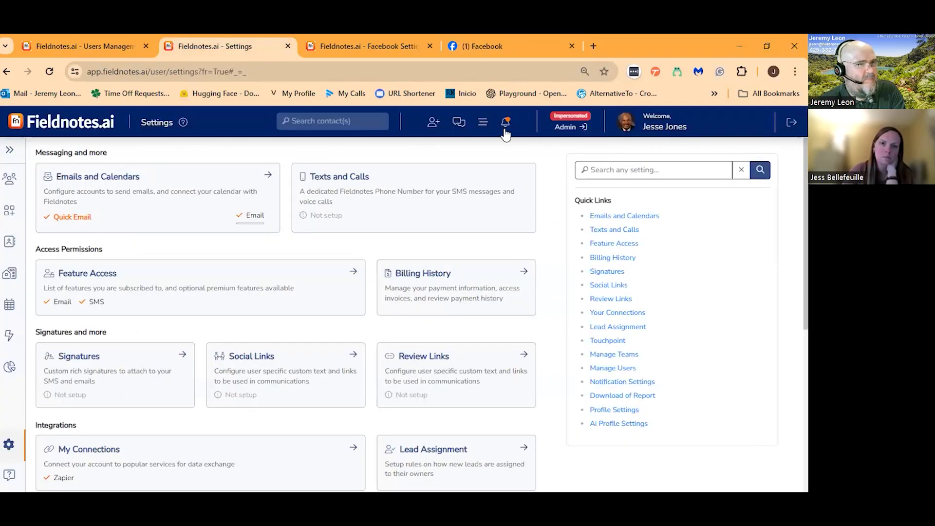
mouse_move(9, 241)
click(99, 295)
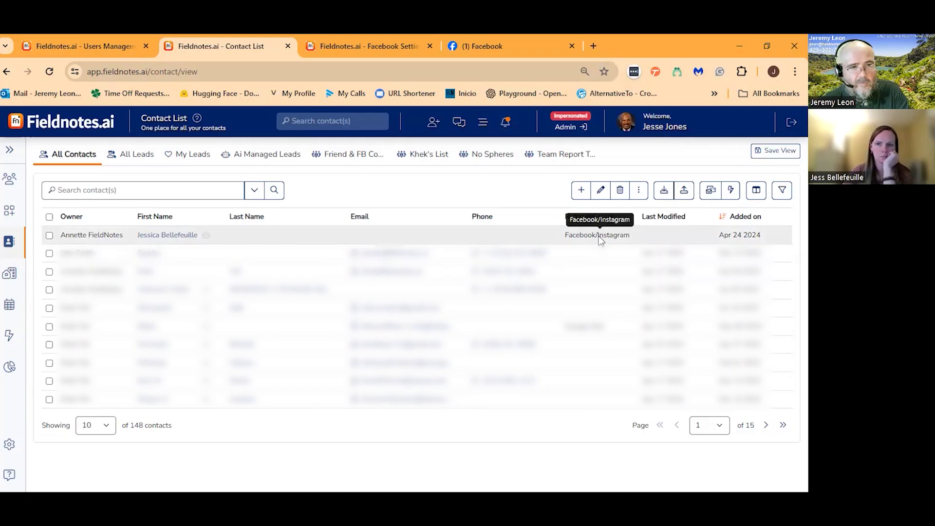
click(168, 235)
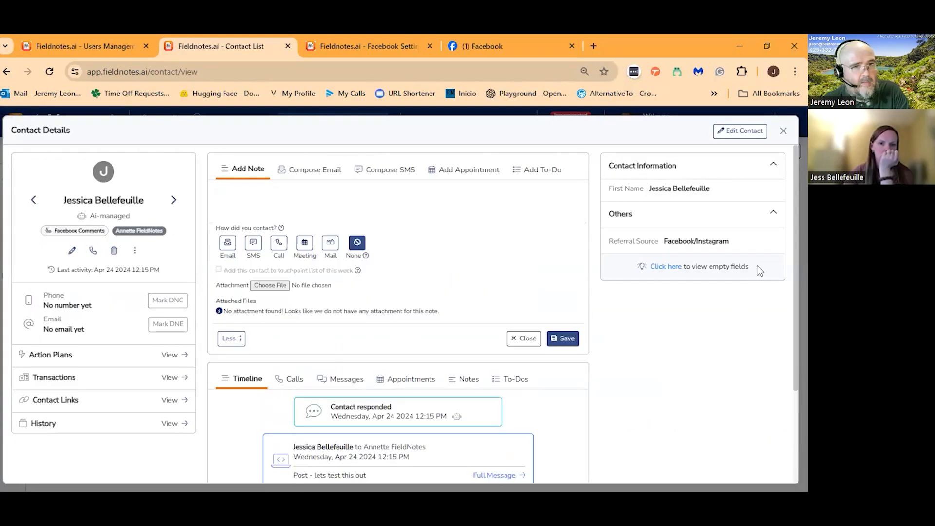
- Edit the contact so the surname is moved from the First Name field to the Last Name field, and save
click(741, 140)
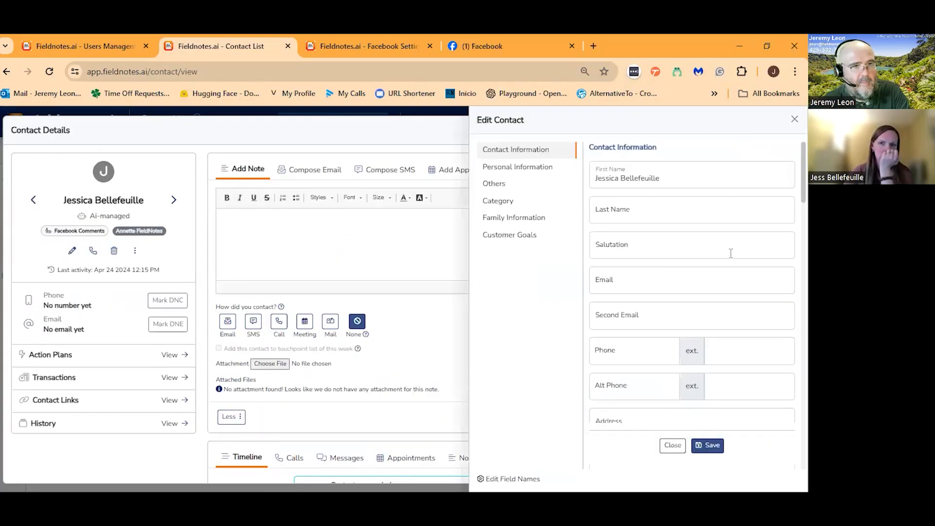
drag(676, 180, 620, 184)
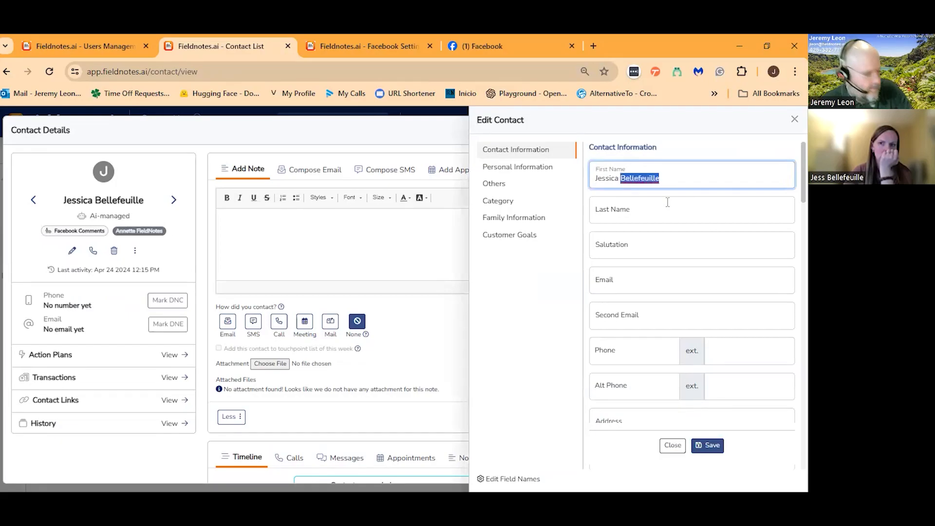
key(ctrl+c)
click(643, 212)
key(ctrl+v)
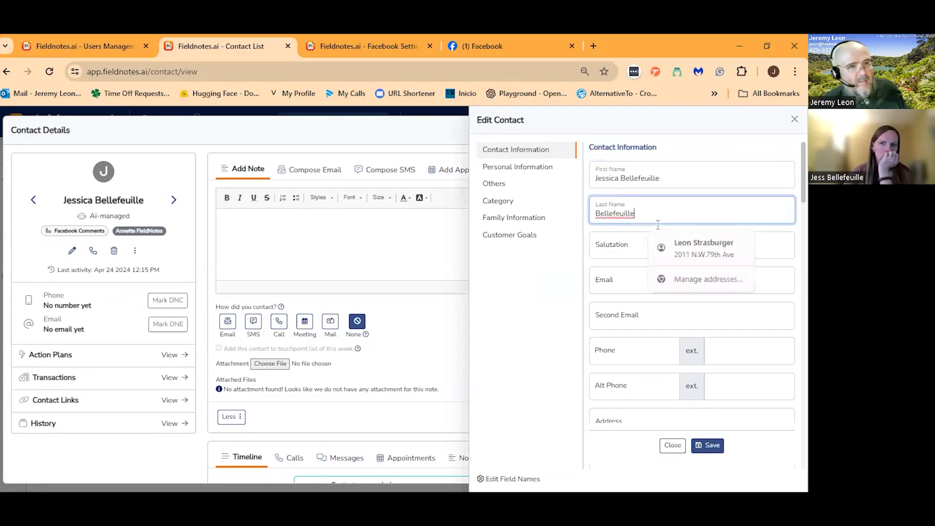
drag(620, 179, 674, 179)
key(BackSpace)
click(708, 445)
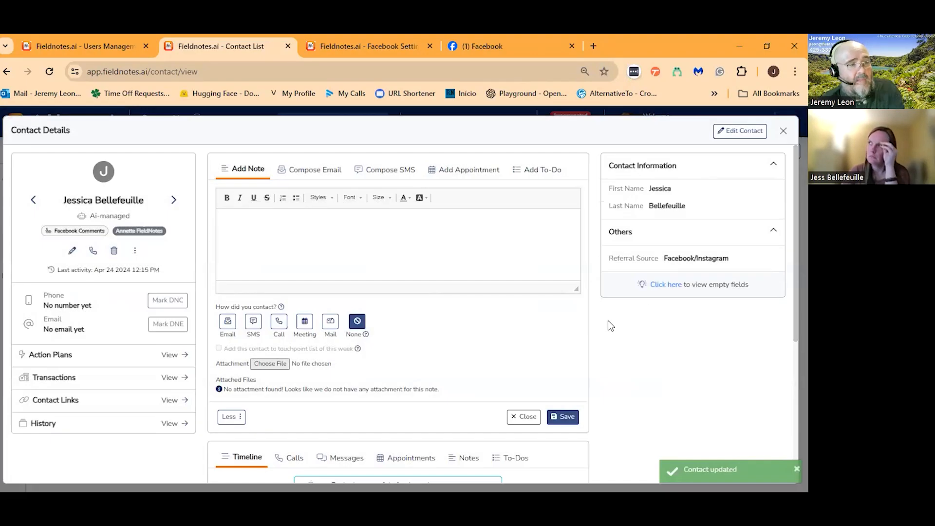
- Review the contact's timeline and highlight the "Post - lets test this out" text
scroll(463, 360, down, 3)
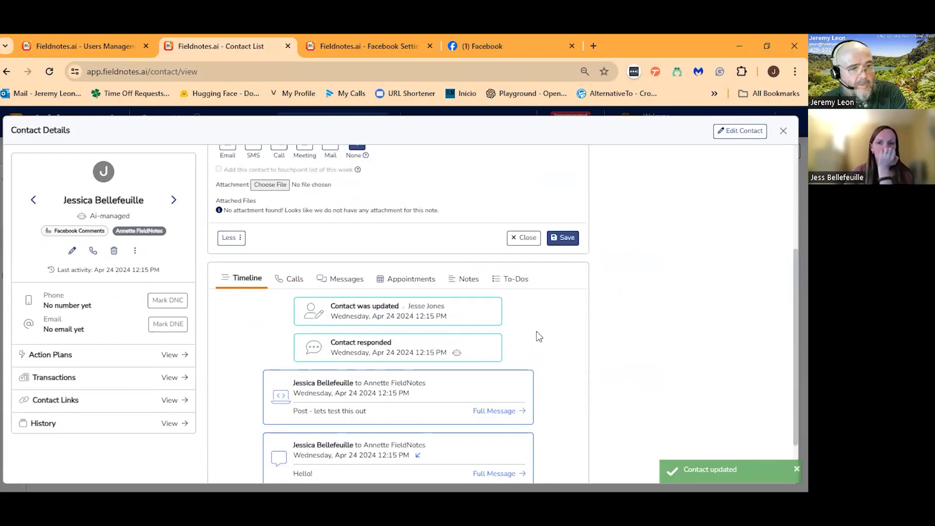
scroll(538, 331, up, 1)
scroll(538, 331, down, 3)
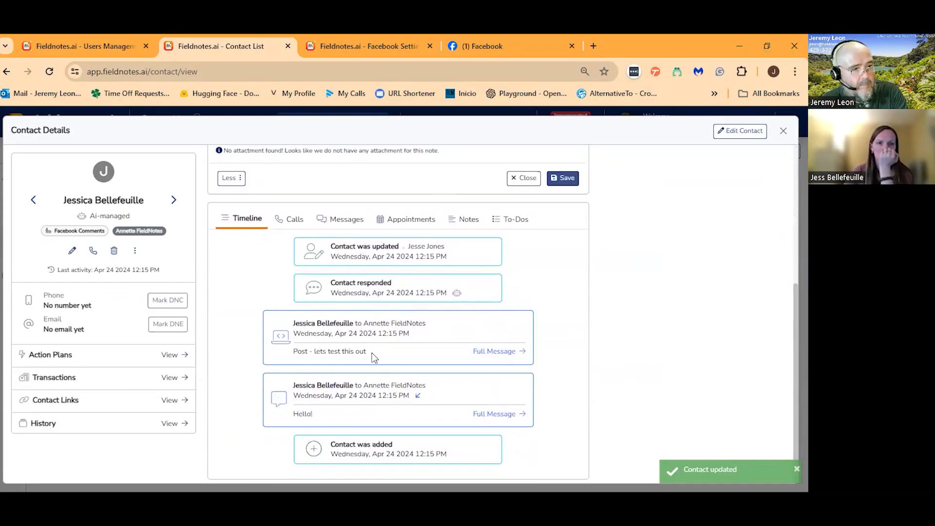
drag(372, 352, 295, 359)
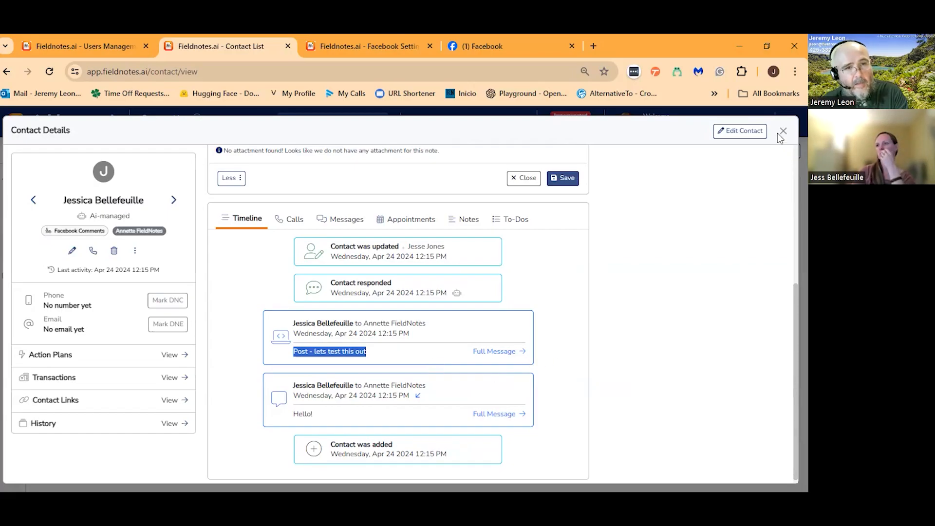
- Check the contact's details again and expand the full "Hello!" message in the timeline
scroll(703, 289, up, 5)
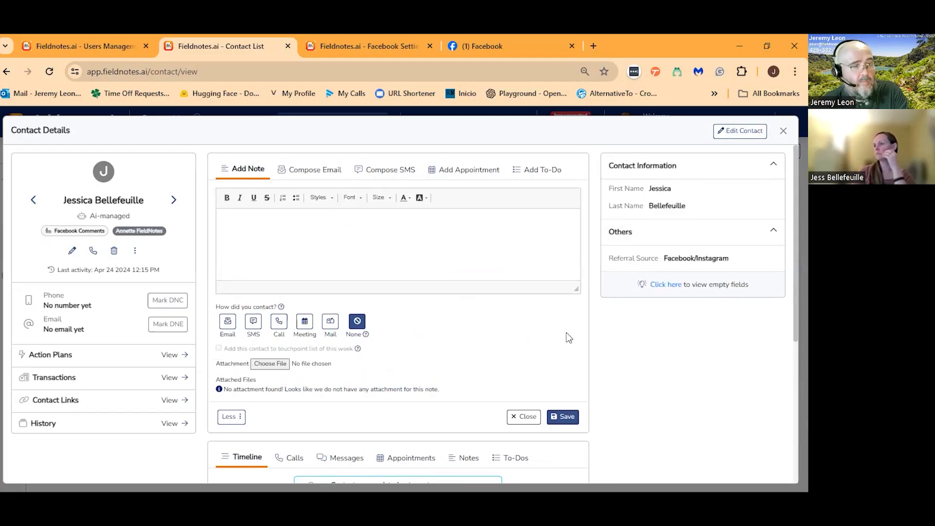
scroll(569, 337, down, 4)
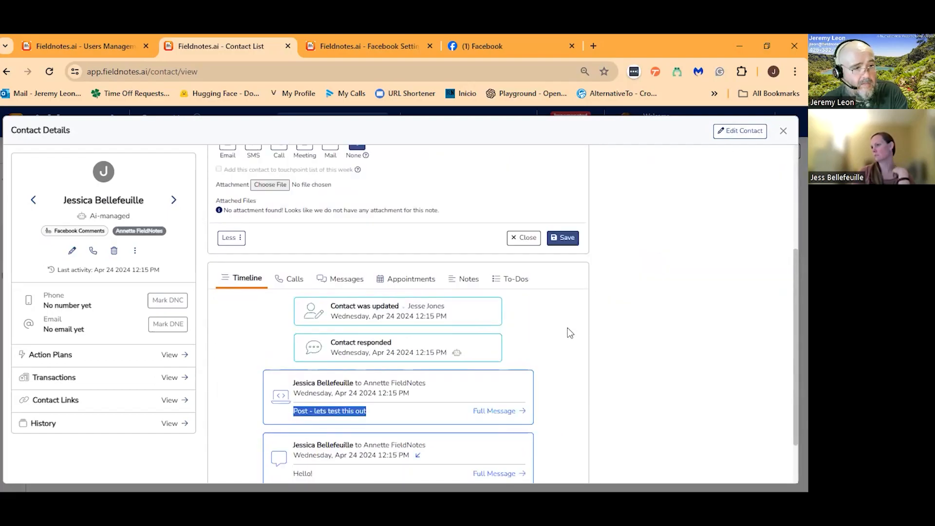
scroll(585, 379, up, 4)
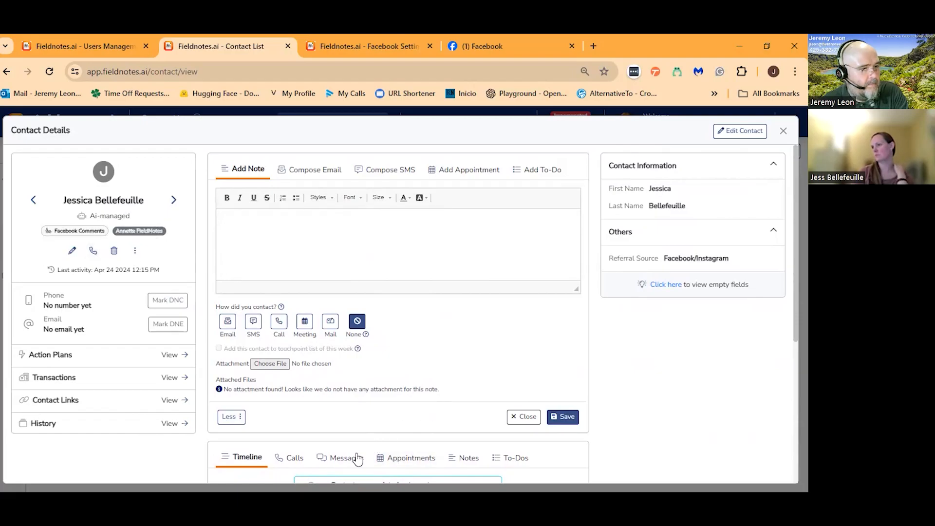
scroll(389, 370, down, 4)
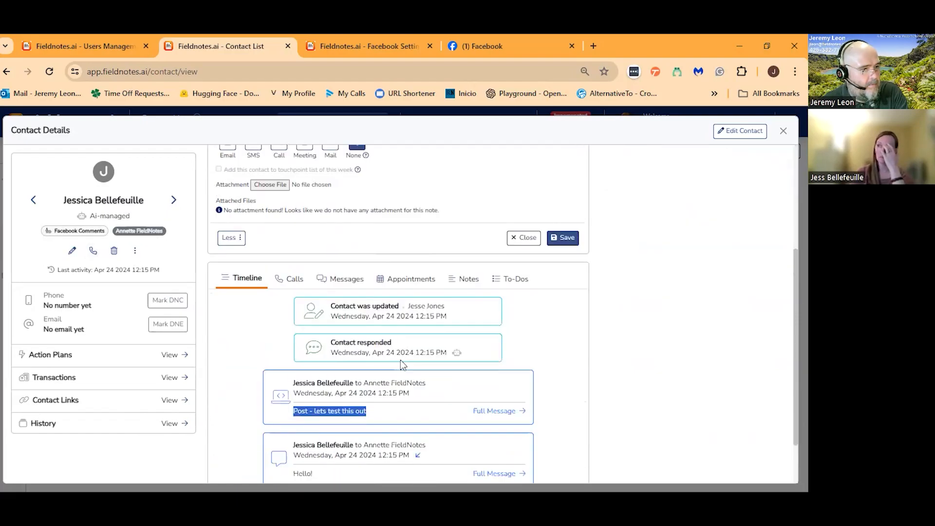
scroll(605, 393, down, 1)
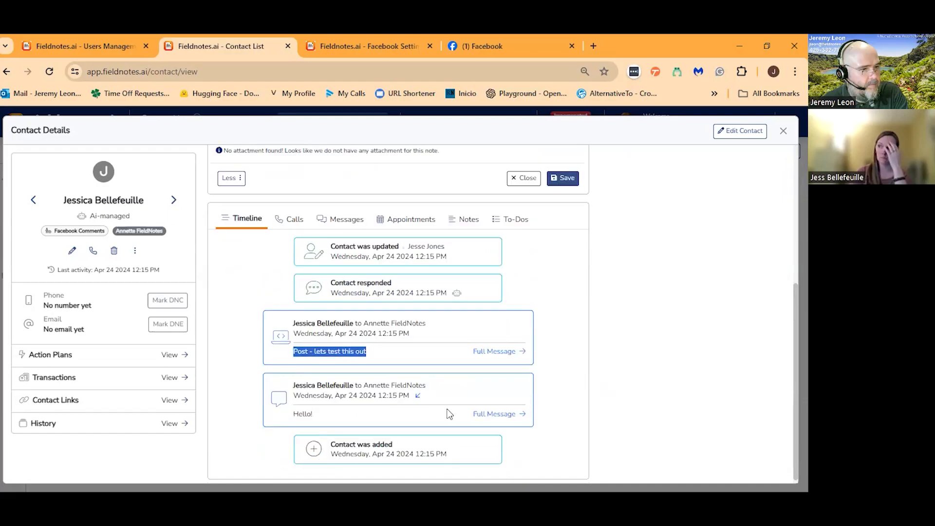
click(496, 415)
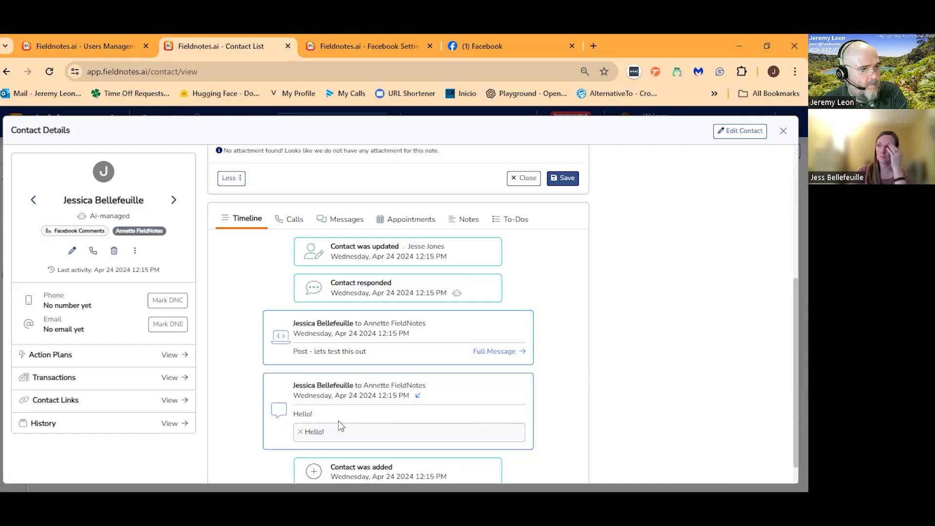
- Expand the full "Post - lets test this out" message in the timeline and close the contact details
click(499, 352)
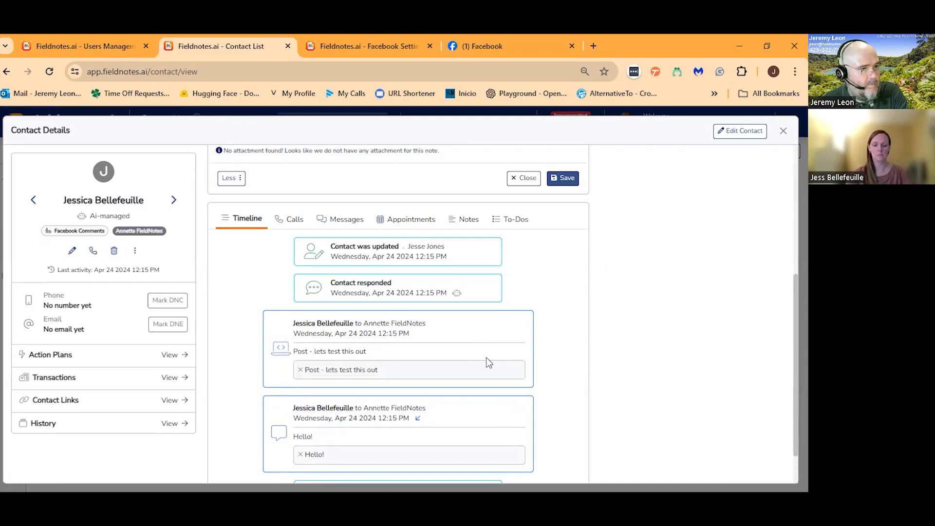
scroll(532, 287, up, 5)
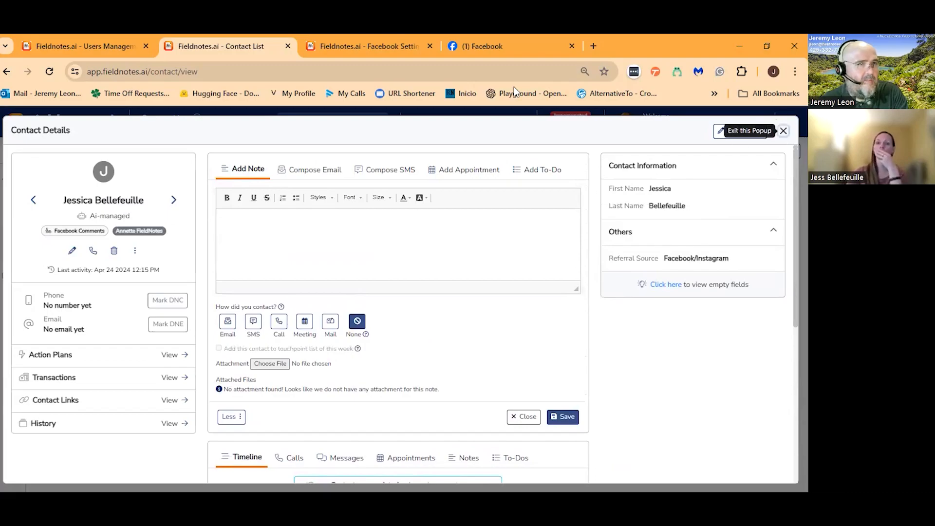
click(783, 131)
- Switch to Facebook, open the profile of the person who commented "Hello!" and check its Intro section
click(511, 46)
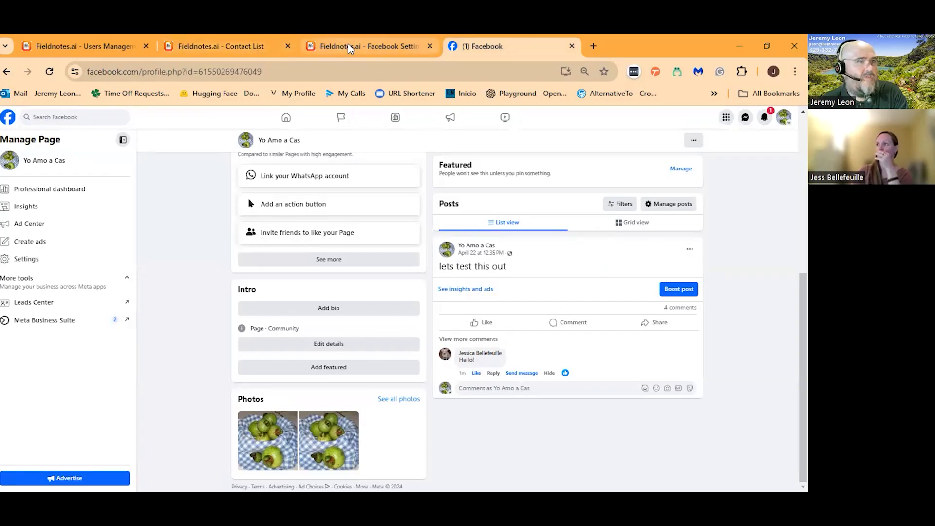
click(476, 358)
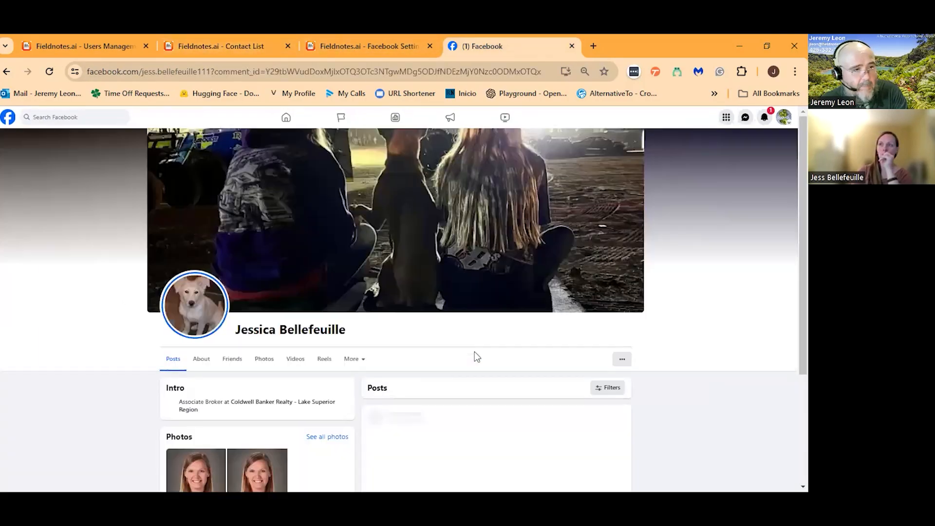
scroll(258, 385, down, 1)
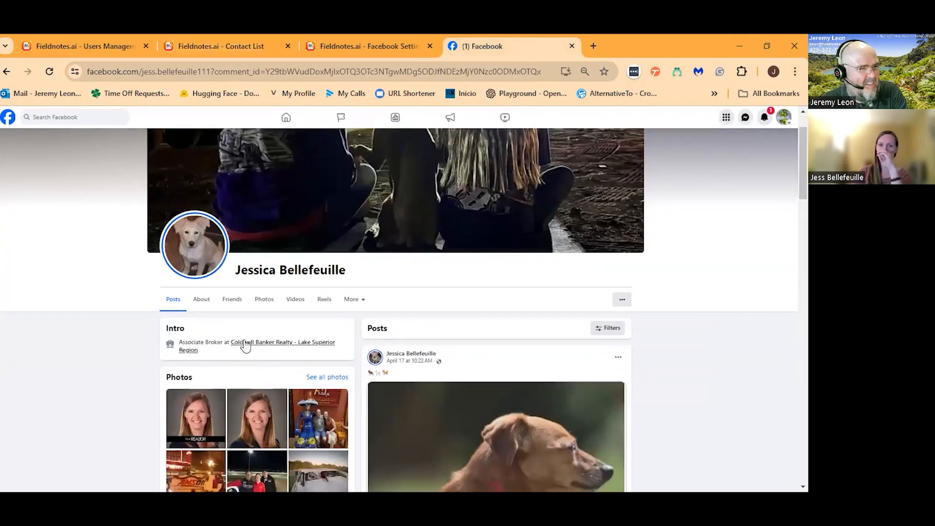
mouse_move(299, 347)
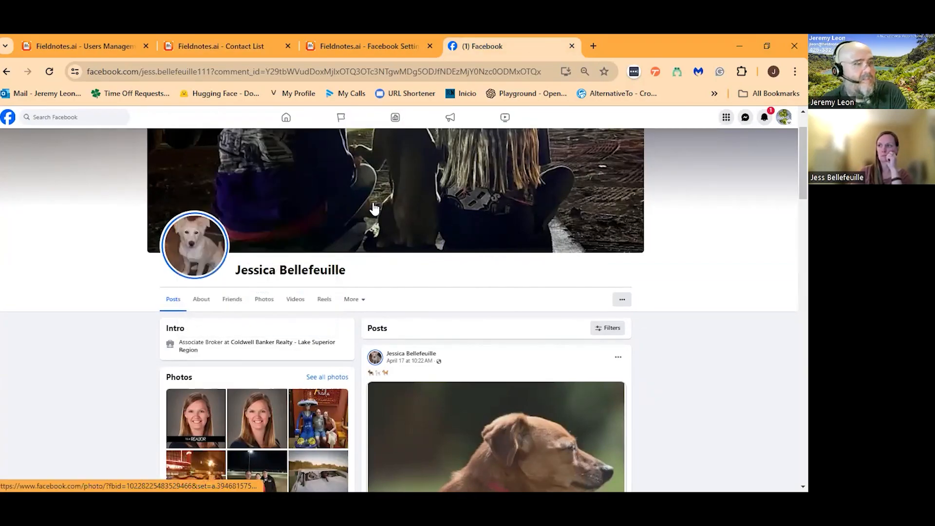
- Switch to the Fieldnotes.ai contact list, view the newest contact's details, and close them
click(165, 48)
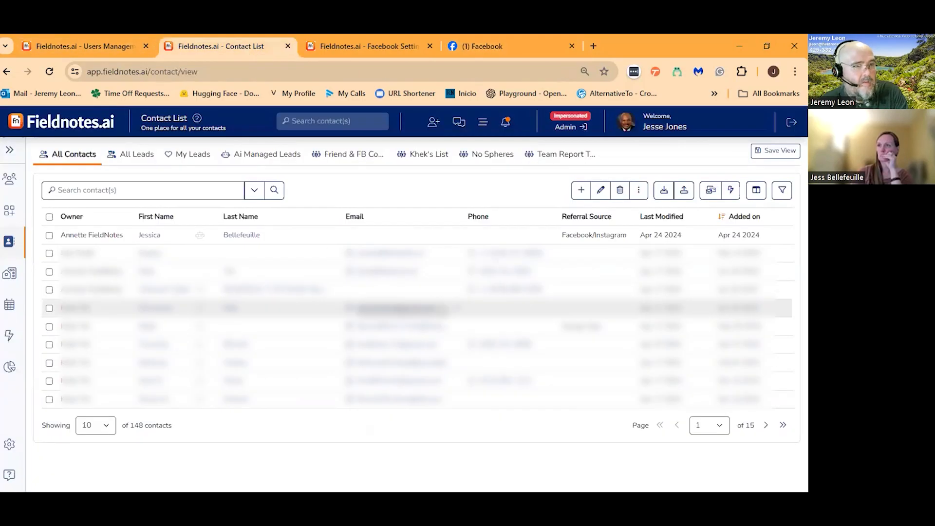
click(151, 236)
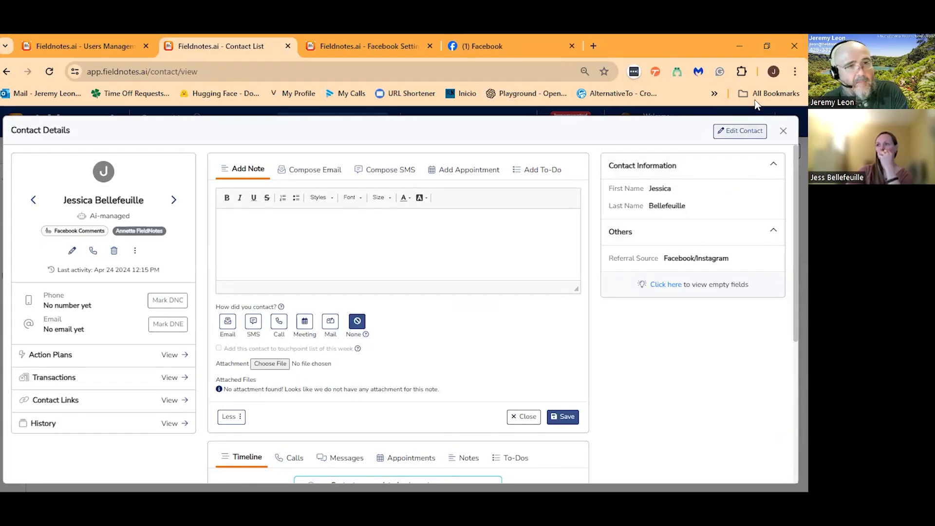
click(782, 130)
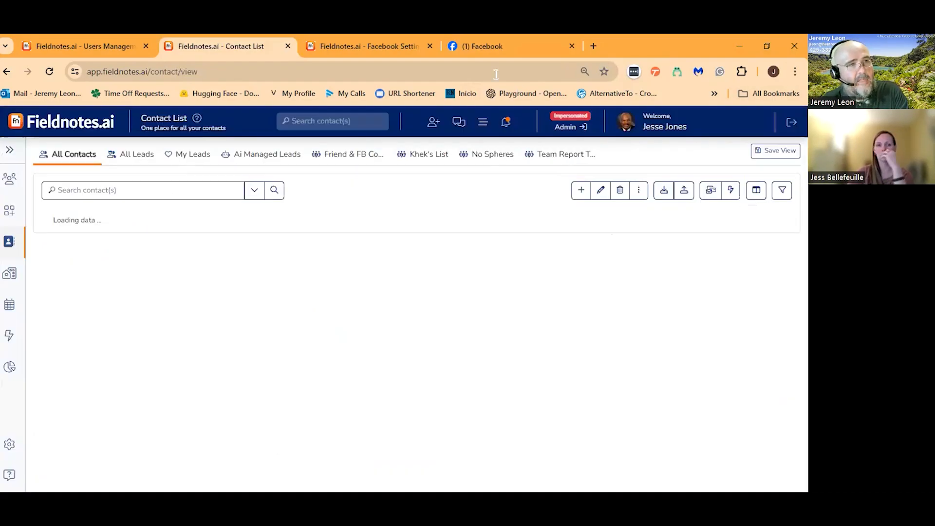
- Return from the commenter's profile to the Yo Amo a Cas page on Facebook and review its "lets test this out" post
click(487, 46)
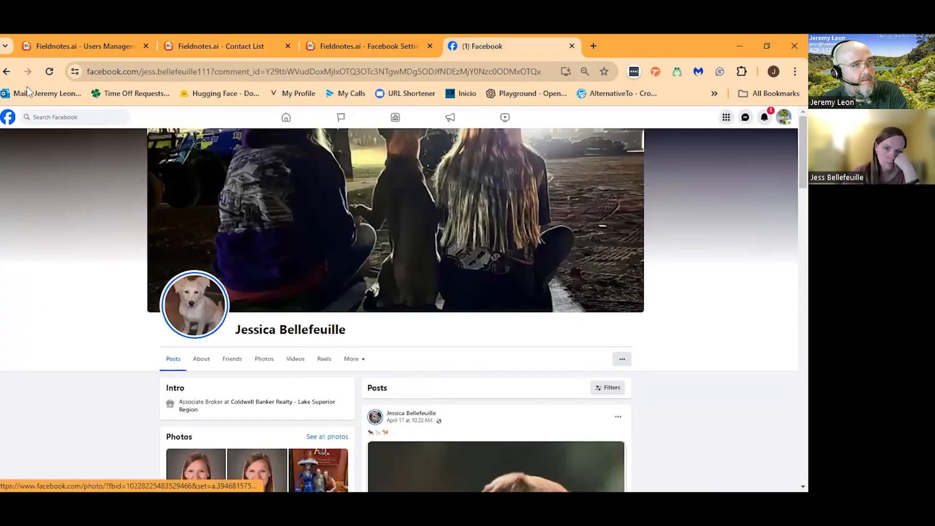
click(8, 73)
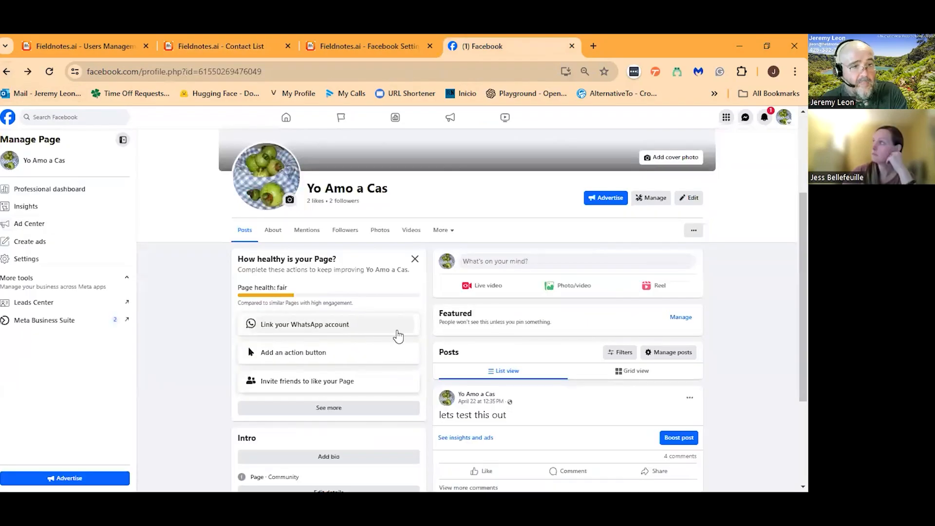
scroll(641, 409, down, 3)
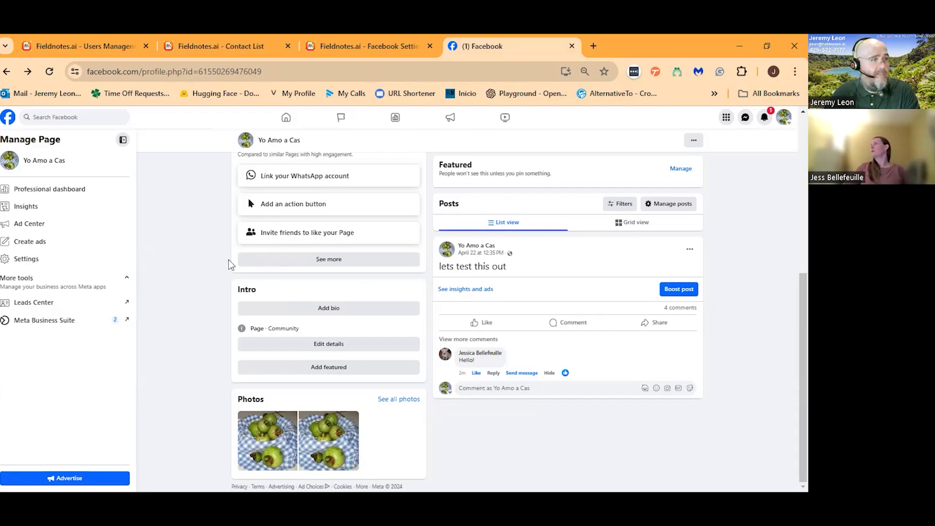
scroll(738, 343, up, 6)
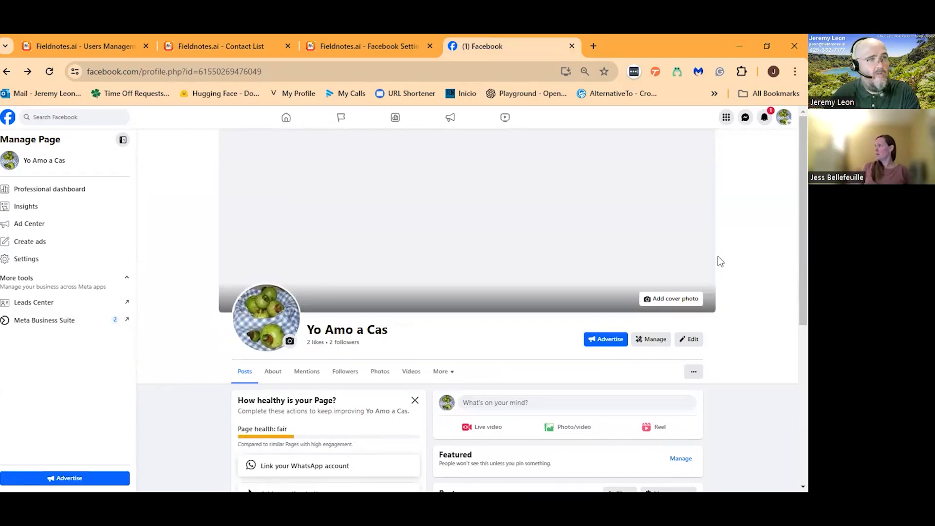
- Switch to the Fieldnotes.ai Facebook Settings, clear the highlighted page name, and review the subscribed page's options
click(372, 46)
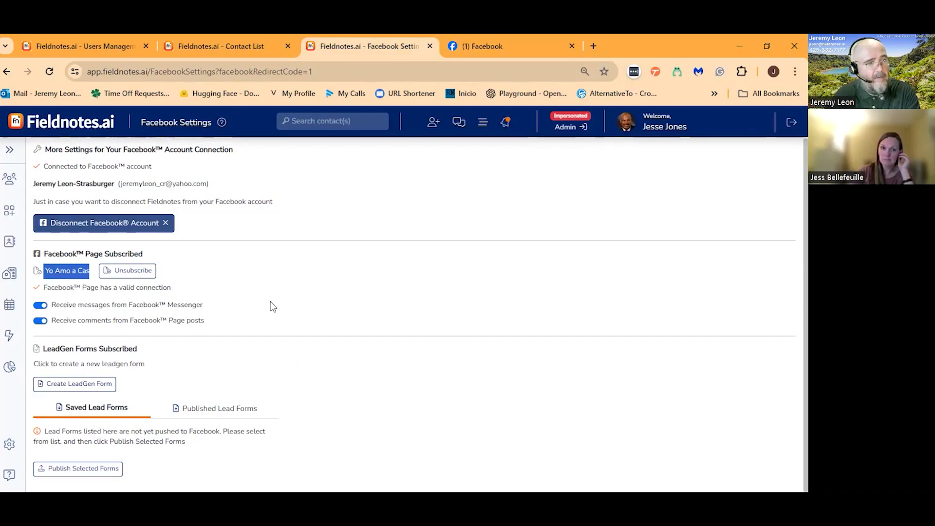
click(317, 255)
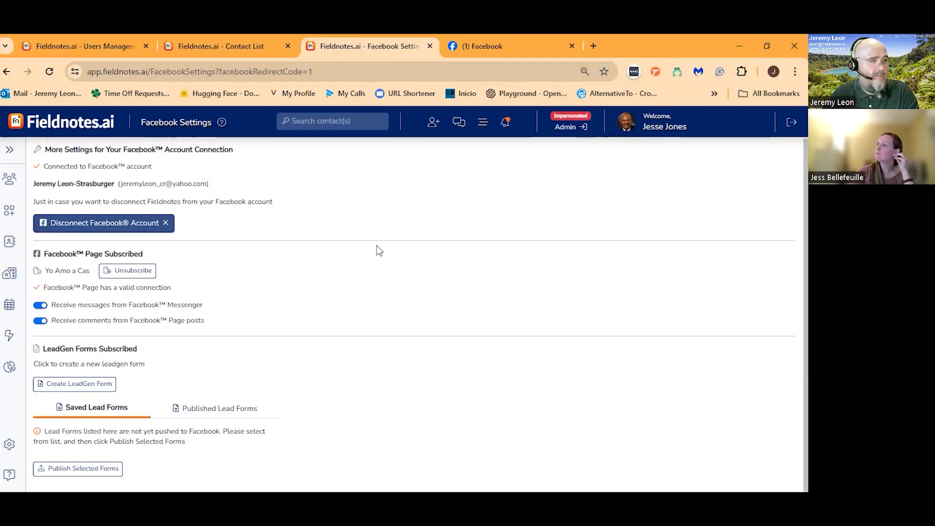
- Go to the contact list, open the newest contact with Facebook/Instagram as referral source, and review its message history
click(9, 241)
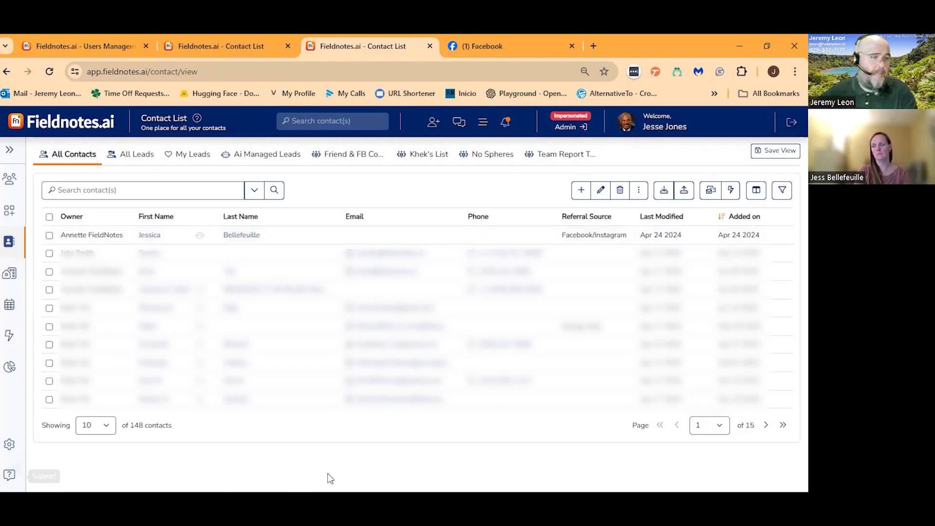
click(144, 236)
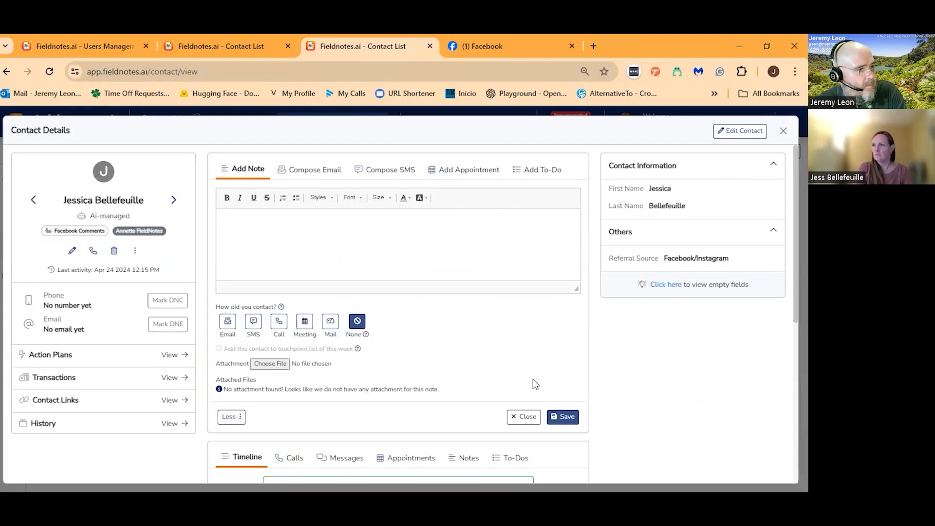
scroll(435, 371, down, 3)
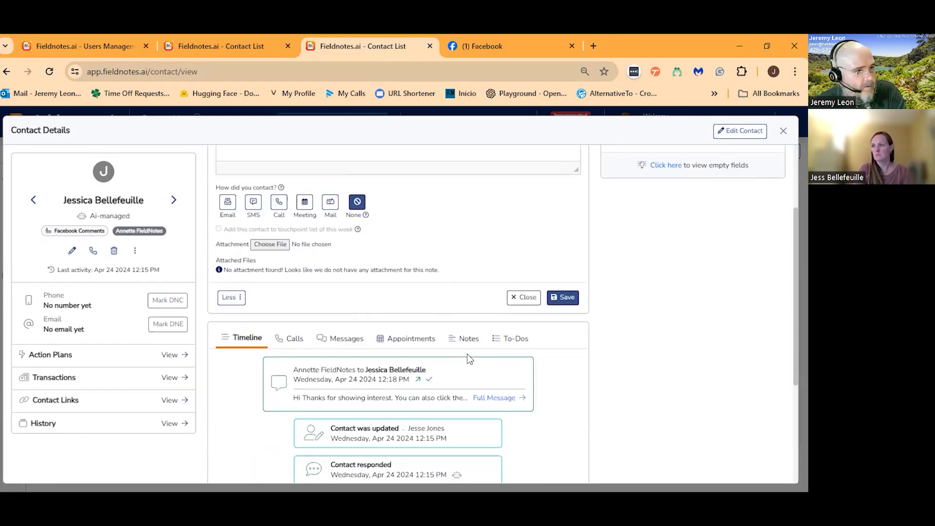
click(344, 338)
scroll(521, 375, down, 2)
scroll(541, 379, up, 3)
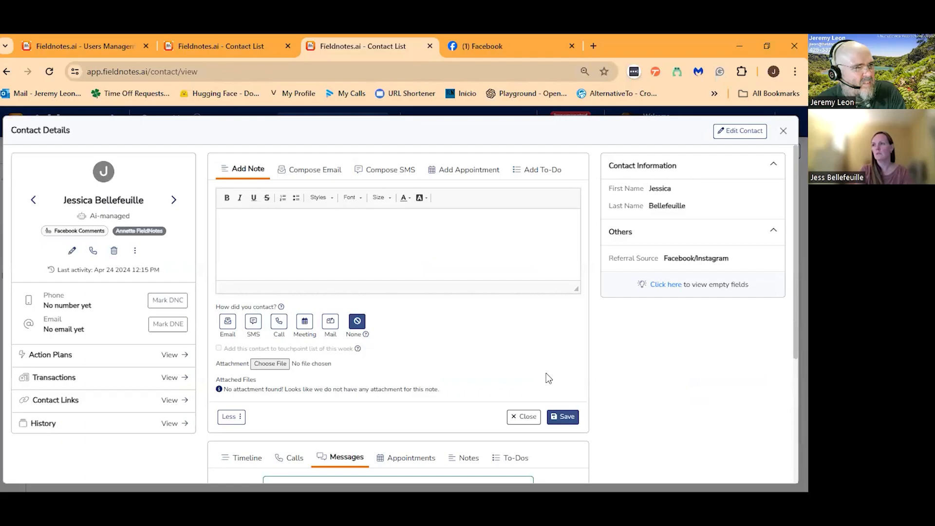
scroll(545, 376, down, 3)
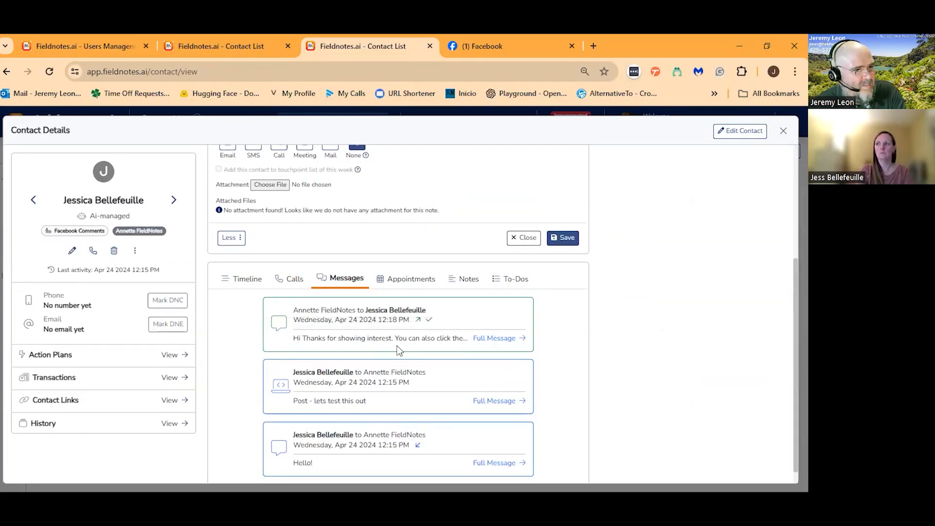
- Expand the full reply starting "Hi Thanks for showing interest", read it, and close the contact details
click(485, 339)
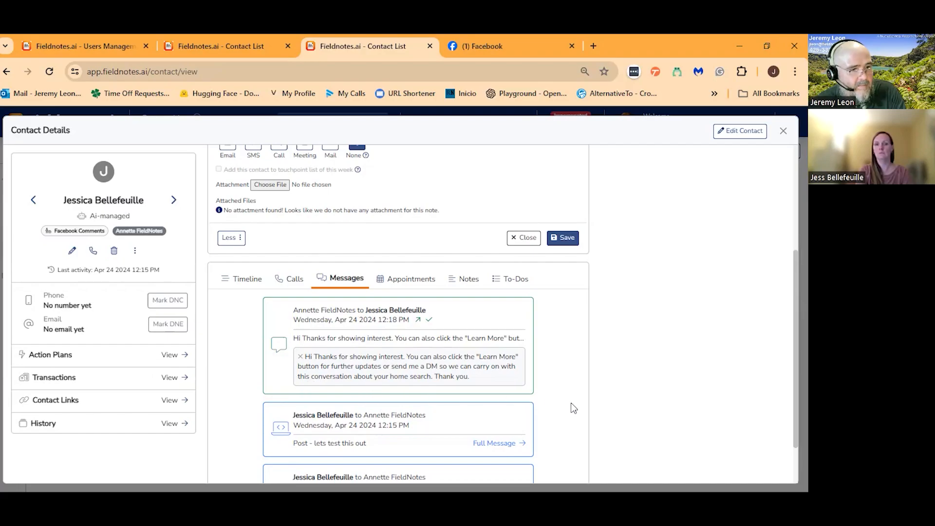
scroll(583, 394, down, 2)
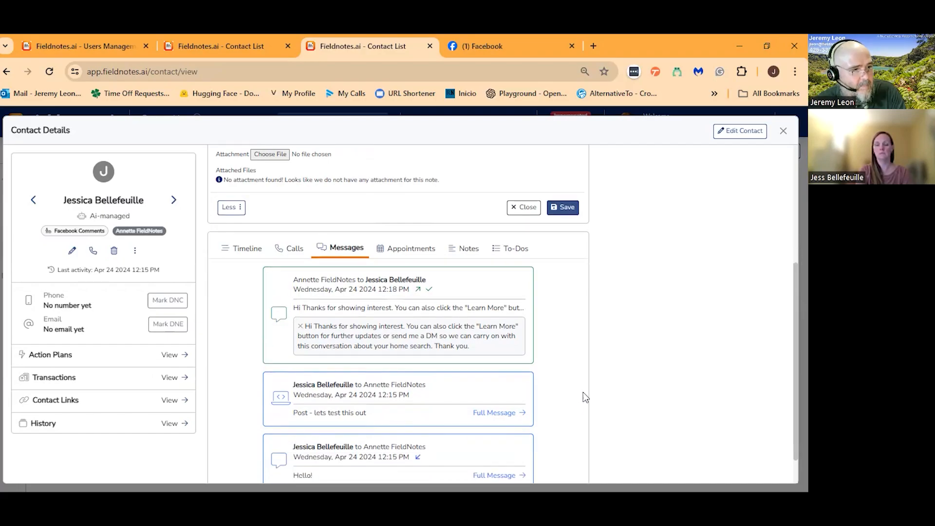
click(783, 131)
- Switch to Facebook, check the comments on the "lets test this out" post, and open the page's message inbox
click(519, 41)
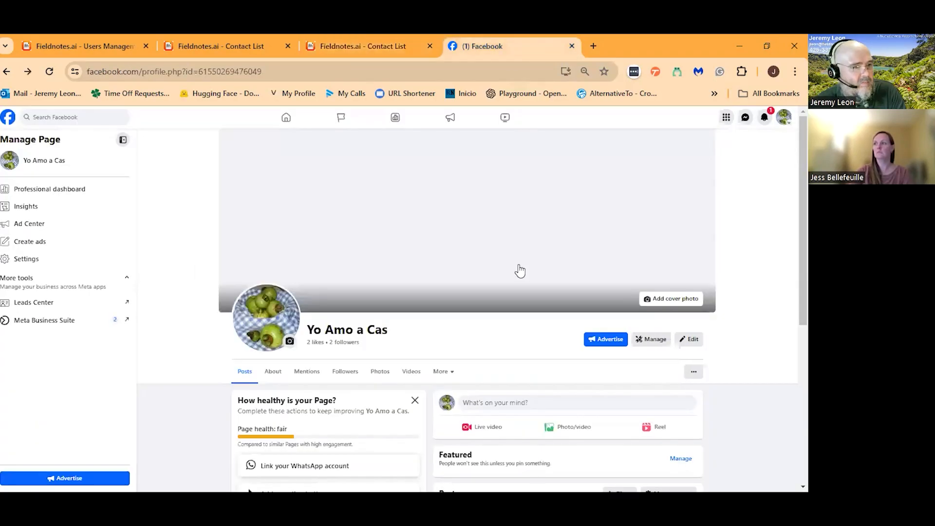
scroll(517, 267, down, 5)
scroll(596, 368, down, 1)
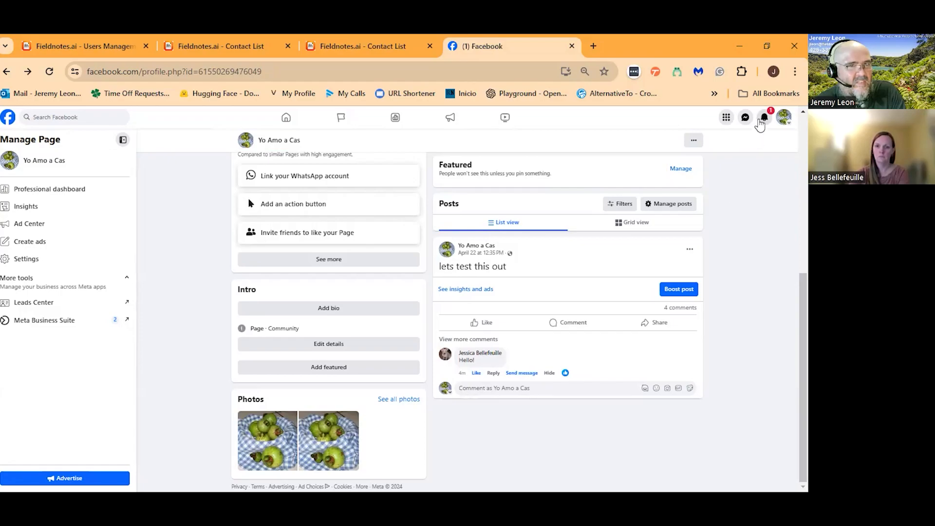
click(747, 118)
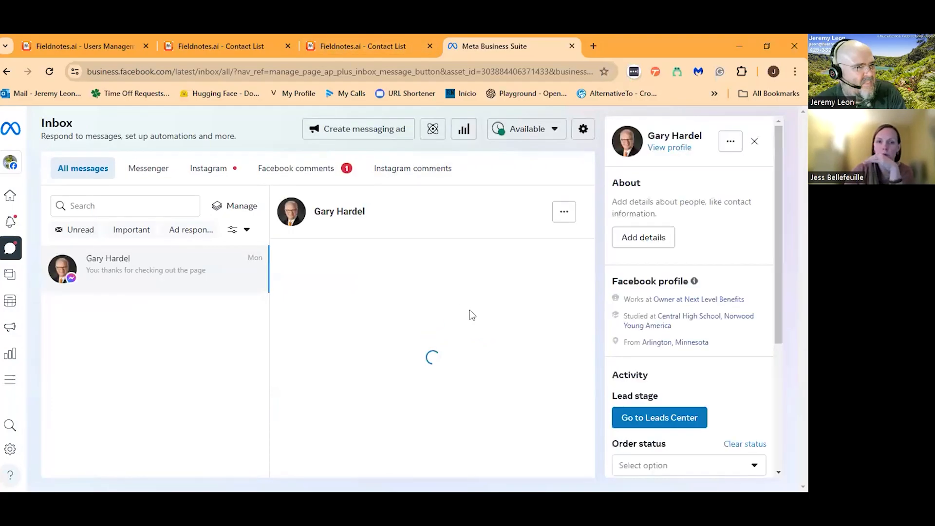
- Return from the inbox to the Yo Amo a Cas page and check the newest contact's referral source in Fieldnotes.ai
click(218, 42)
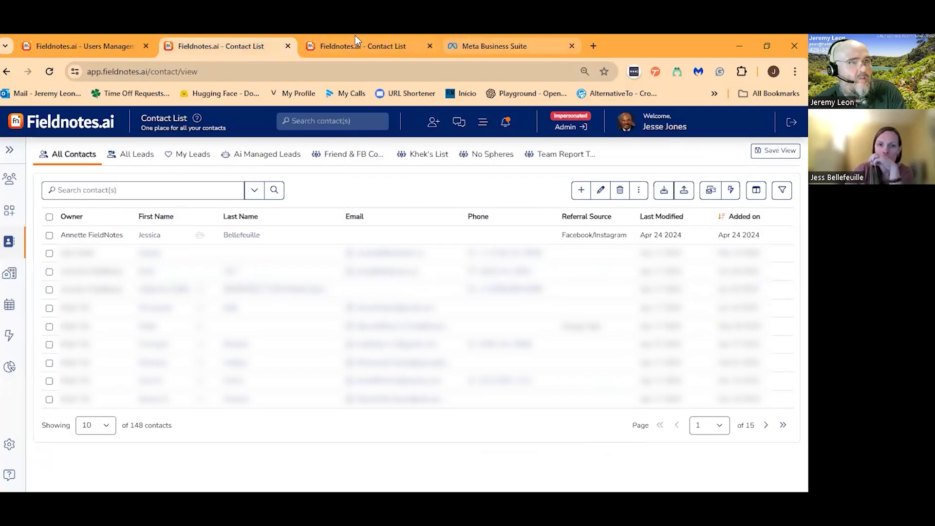
click(474, 47)
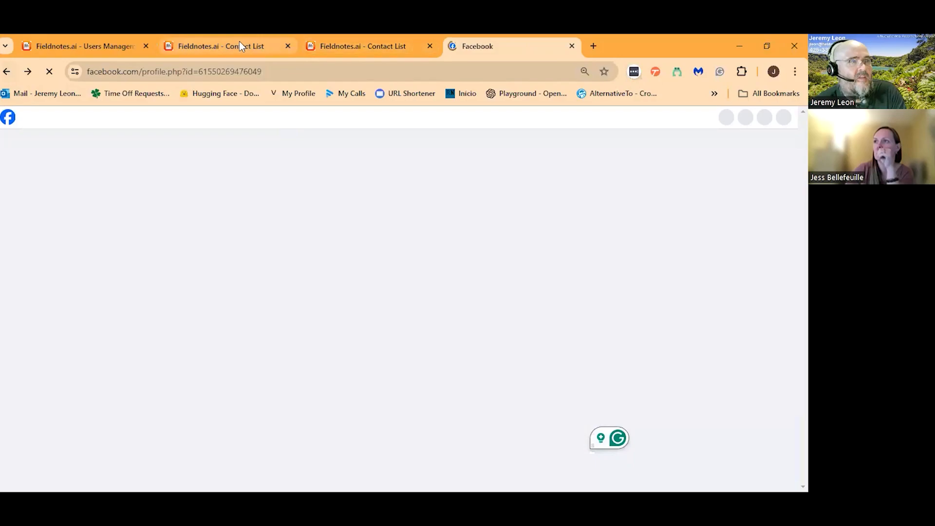
click(238, 43)
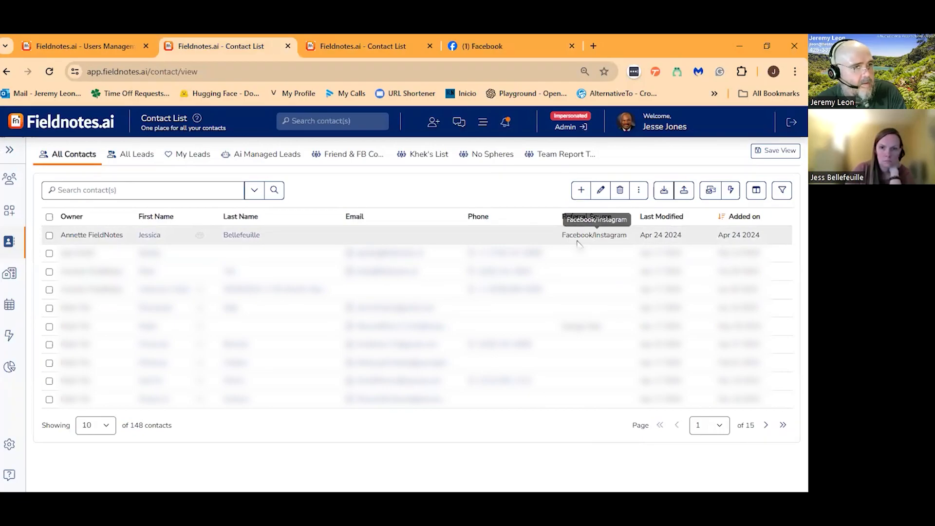
- Show all comments on the Facebook page's "lets test this out" post, highlight the "Hi Thanks for showing interest" reply, and close the post
click(482, 47)
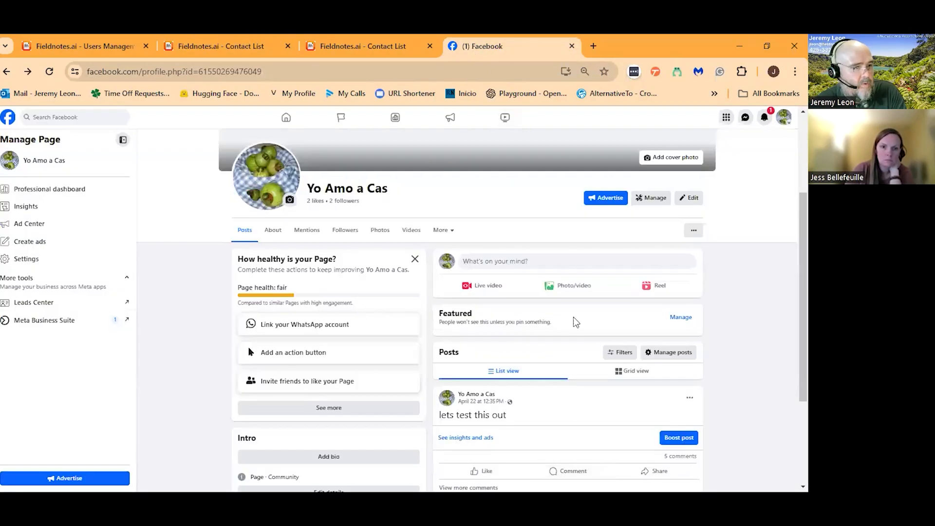
scroll(606, 343, down, 2)
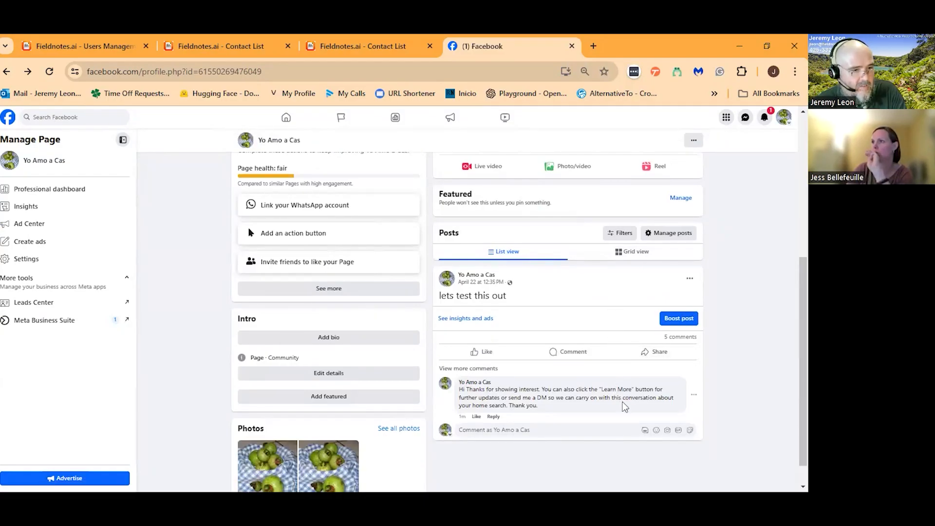
scroll(589, 386, down, 1)
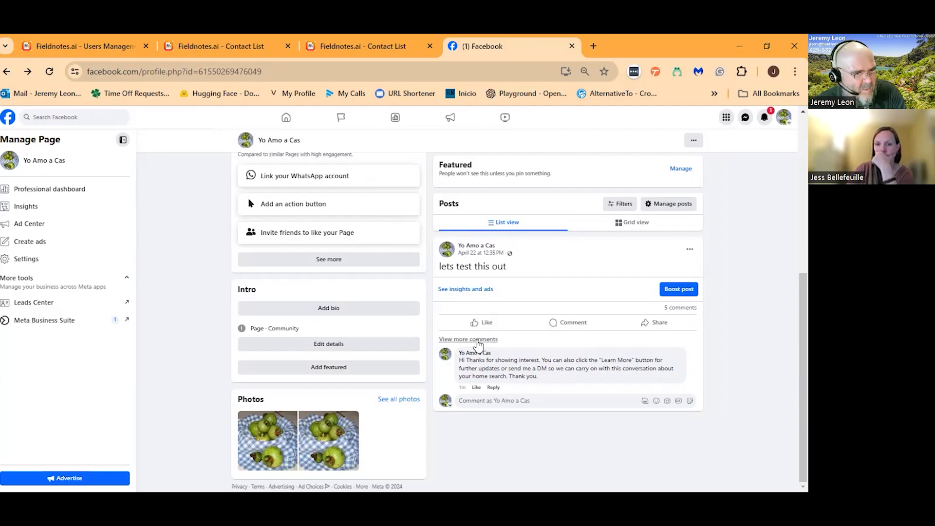
click(539, 354)
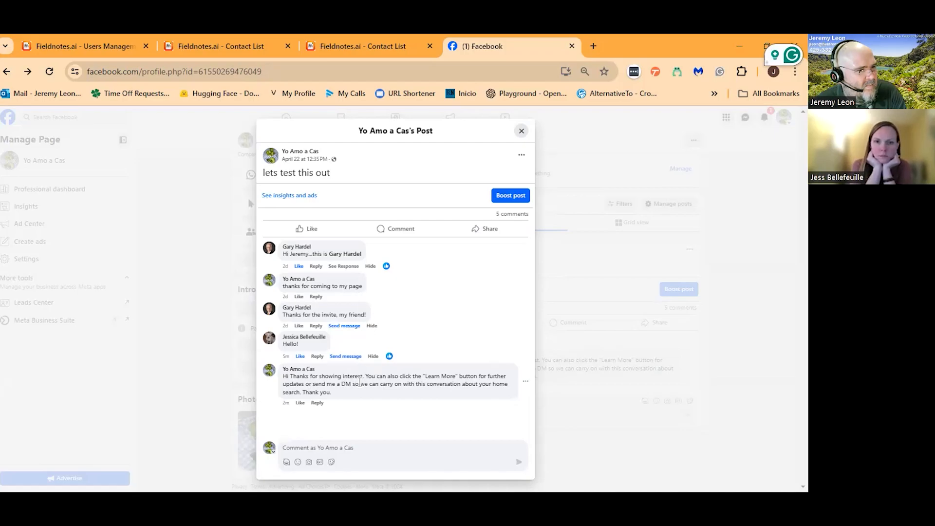
mouse_move(285, 371)
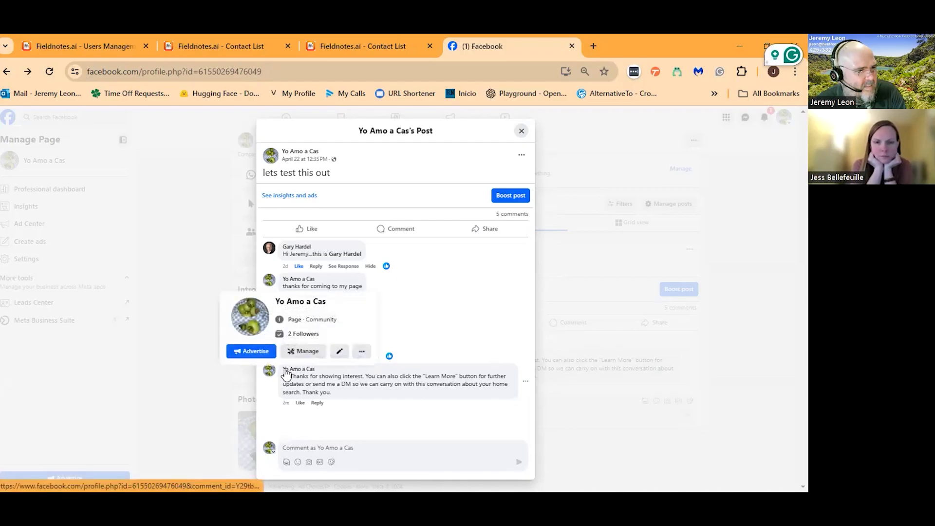
drag(334, 394, 283, 375)
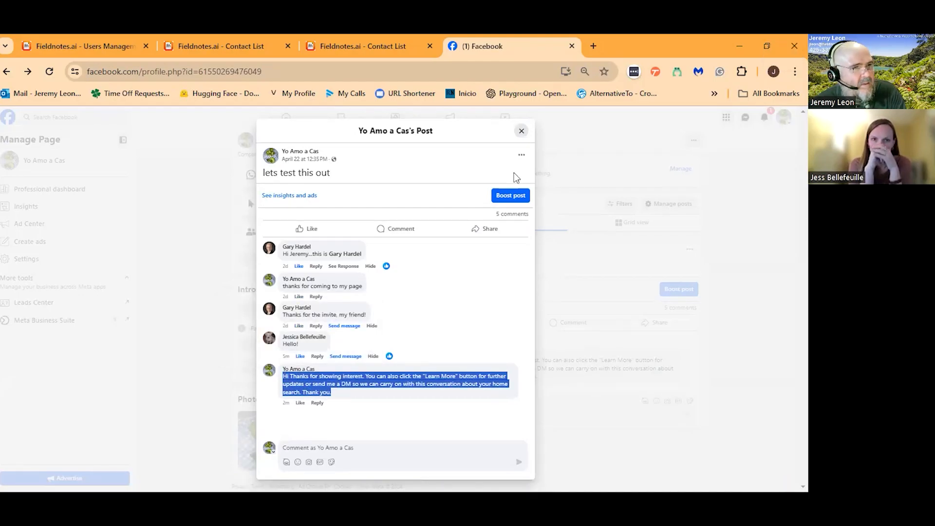
click(520, 132)
- Return to the Fieldnotes.ai contact list, read the full "Hi Thanks for showing interest" reply in the newest contact's timeline, and close the details
click(224, 45)
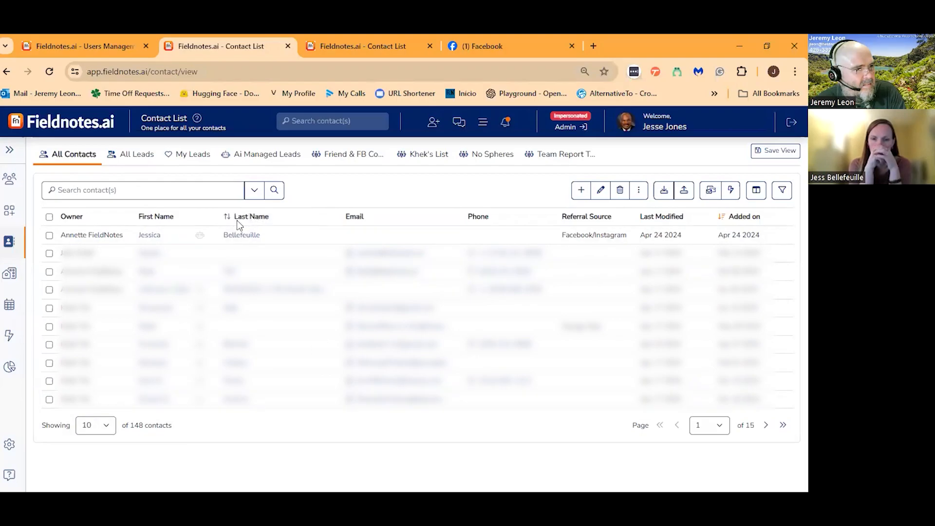
click(253, 235)
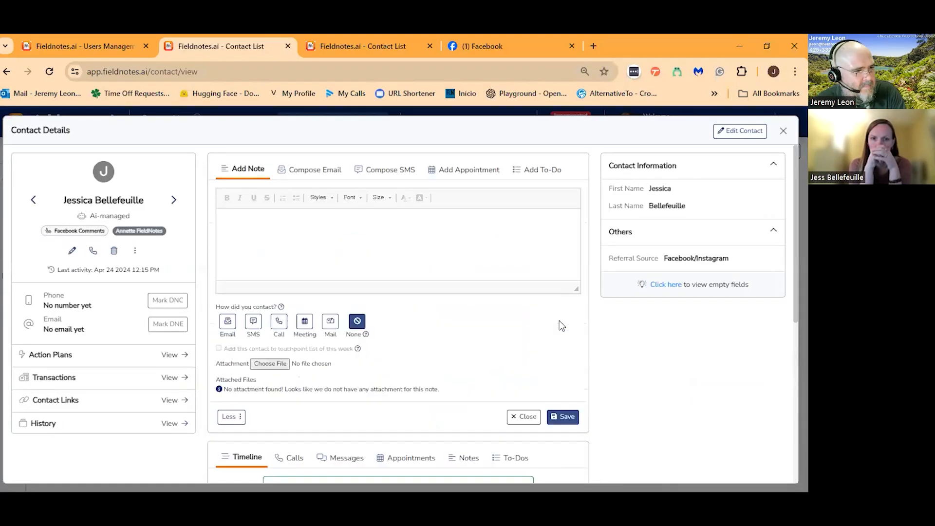
scroll(536, 332, down, 5)
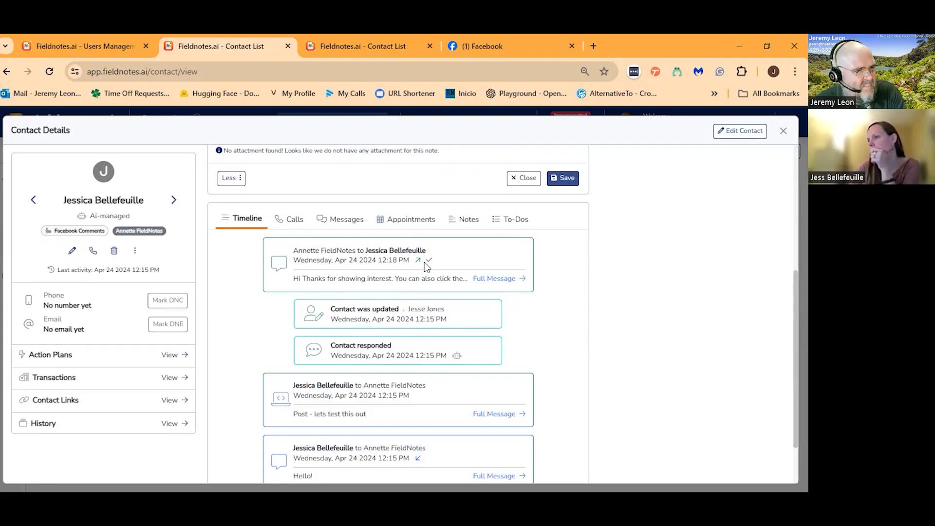
mouse_move(279, 270)
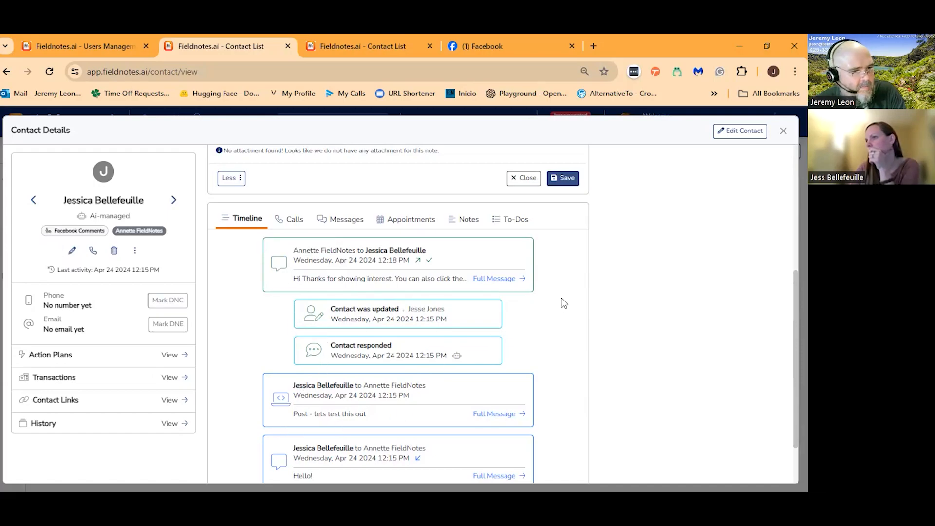
scroll(564, 303, up, 2)
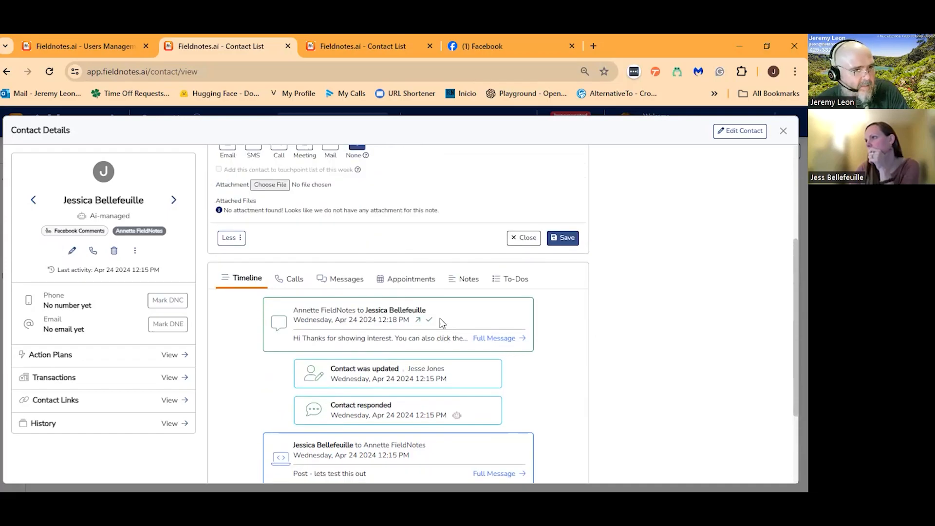
click(501, 338)
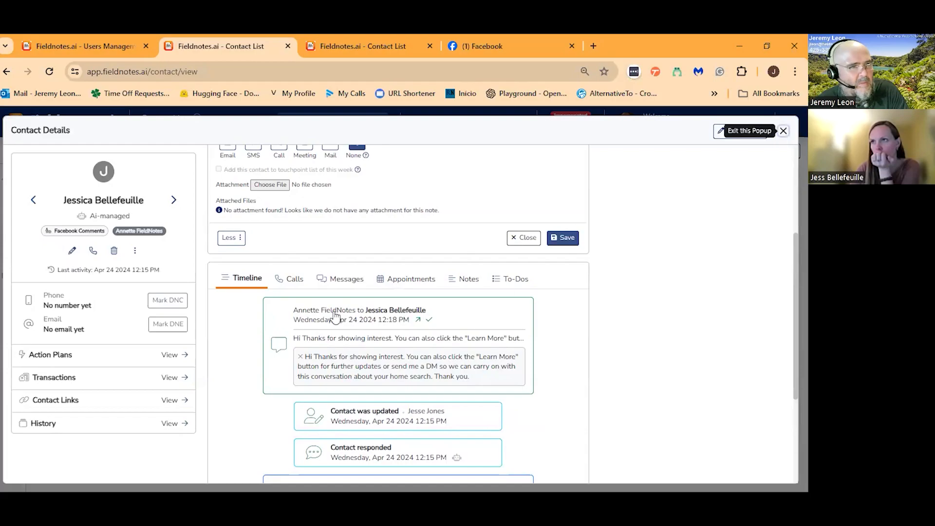
click(783, 131)
- Open the action plans and look through the plans in the Default and Nurture folders
click(9, 335)
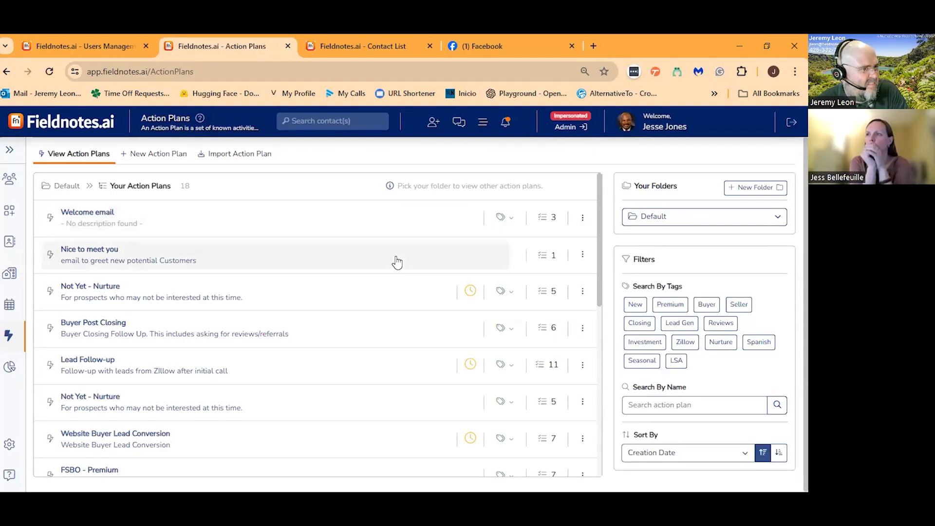
scroll(398, 261, down, 3)
scroll(411, 265, down, 6)
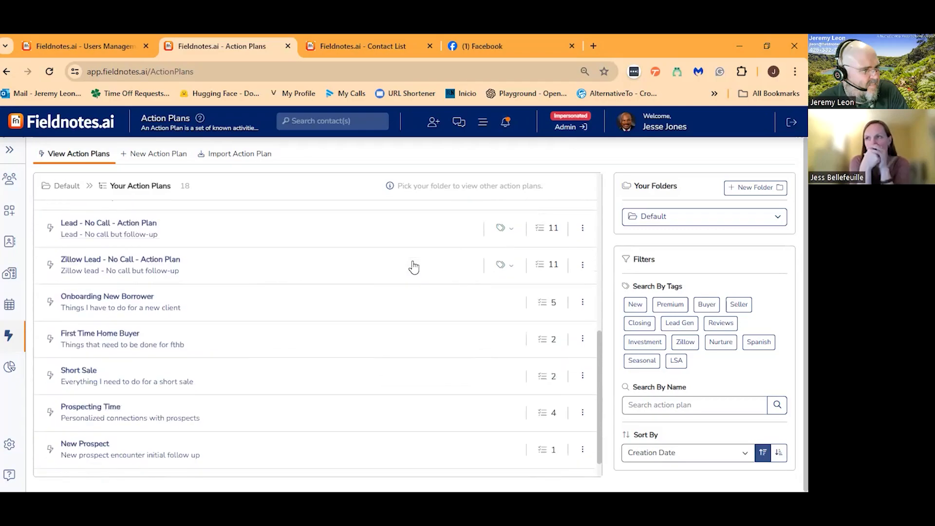
scroll(413, 267, down, 1)
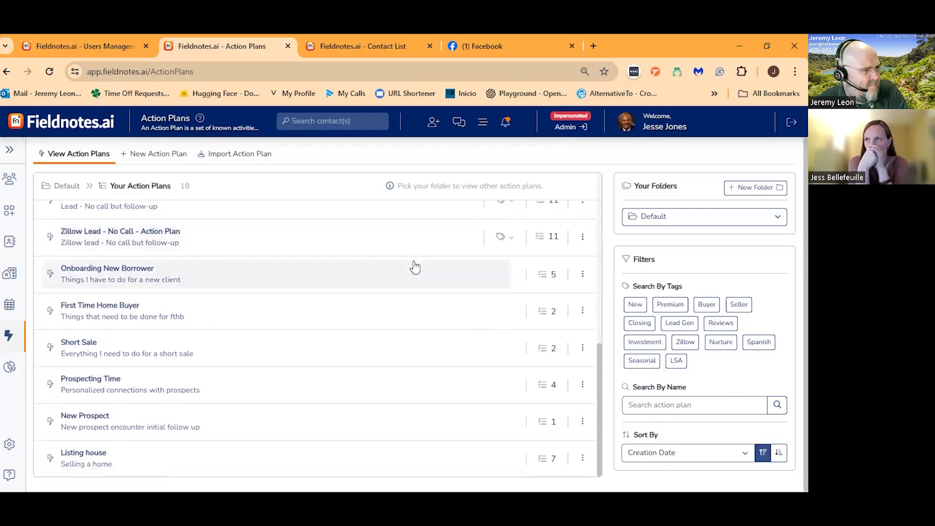
click(695, 217)
click(712, 324)
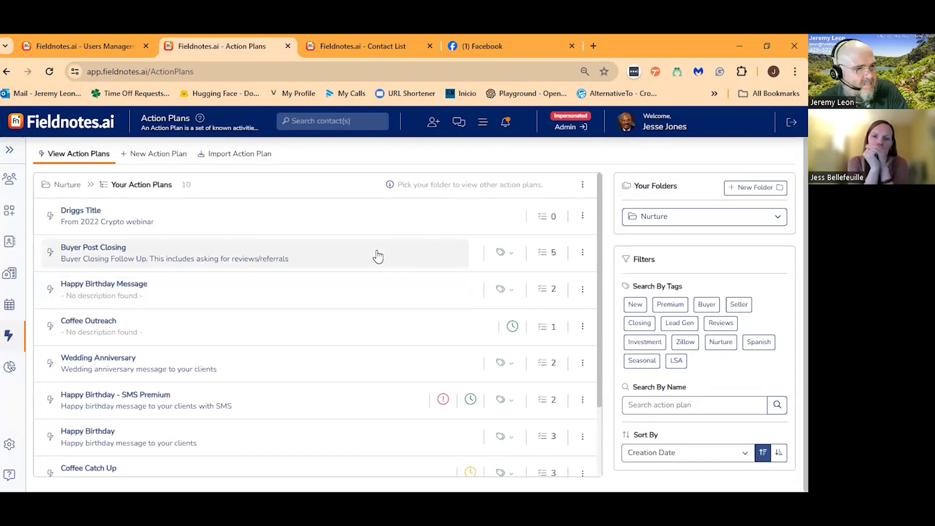
scroll(378, 254, down, 2)
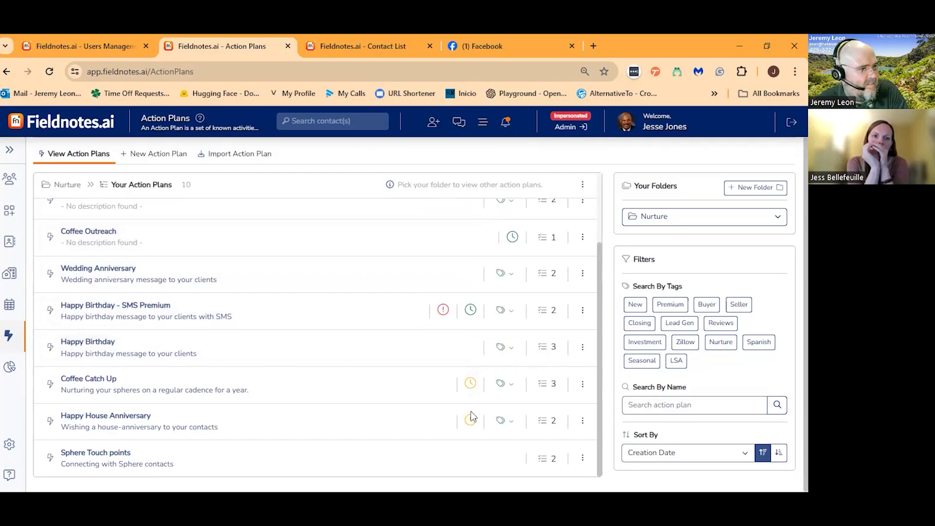
- Look through the action plans in the Lead Gen, Holidays and Default folders, and reload the Action Plans page
click(688, 217)
click(671, 304)
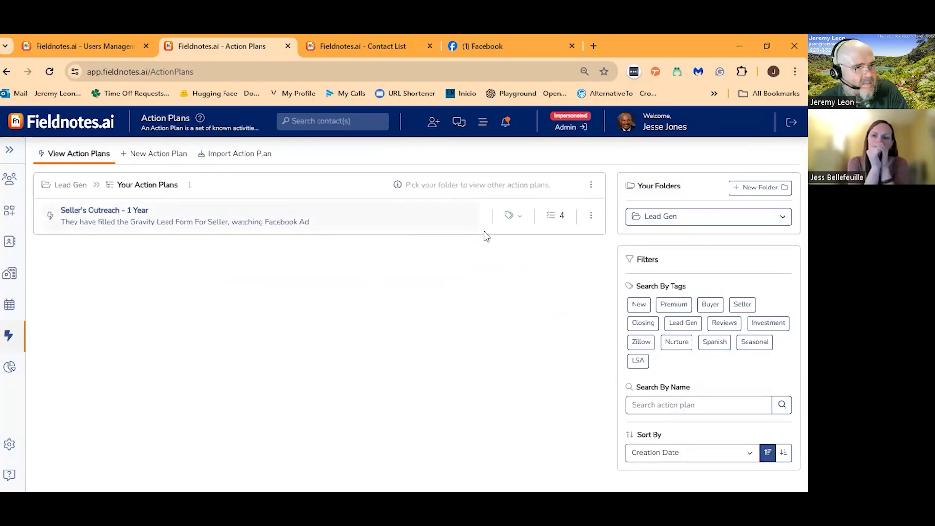
click(708, 218)
click(689, 286)
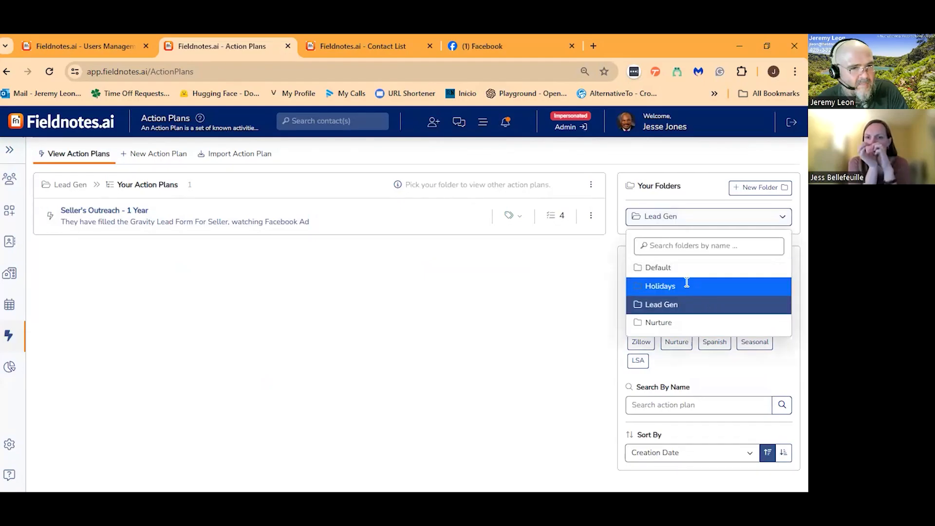
click(700, 222)
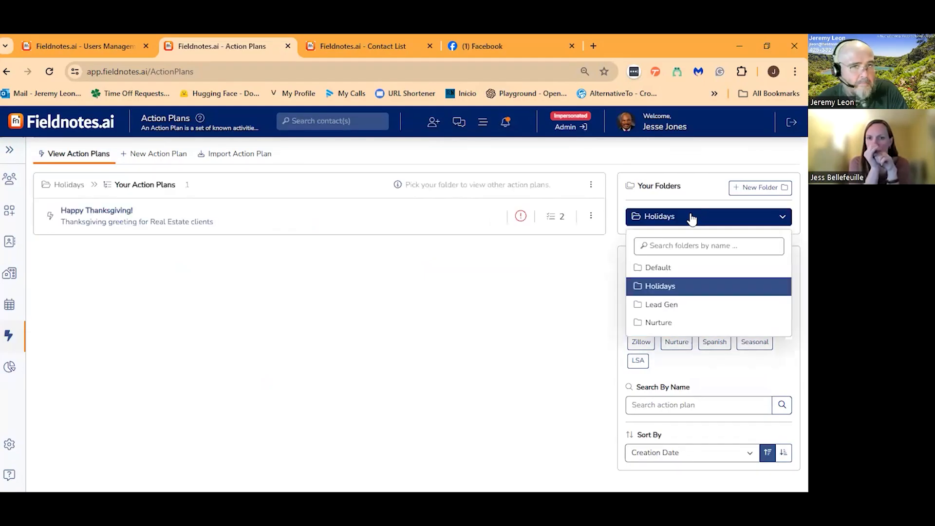
click(669, 269)
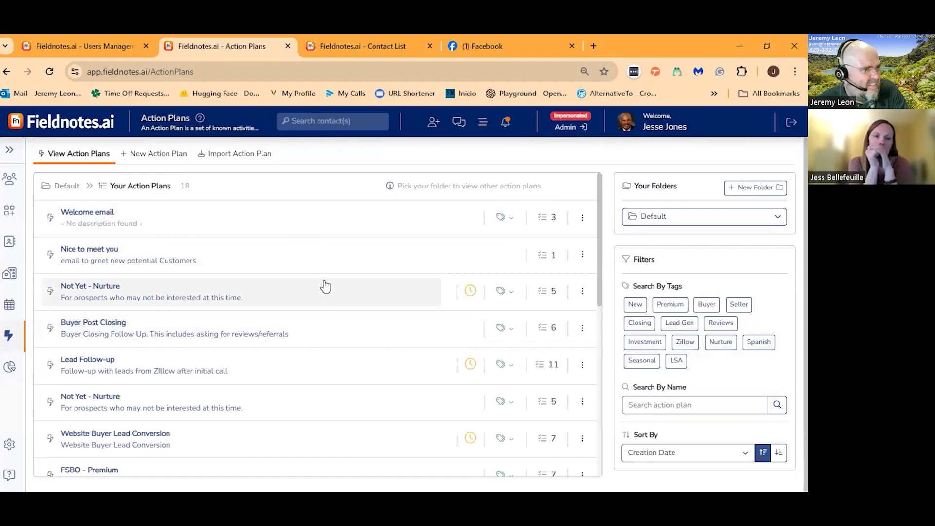
scroll(328, 257, down, 1)
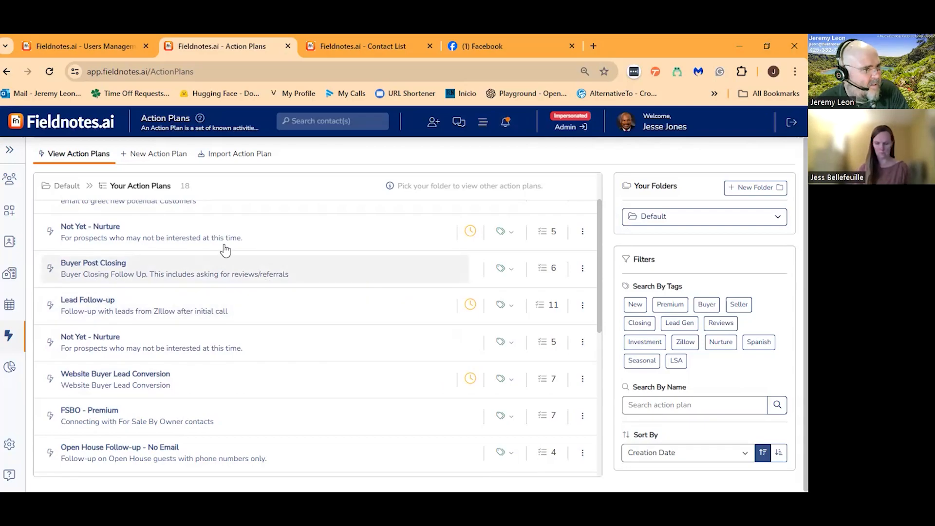
scroll(329, 248, up, 2)
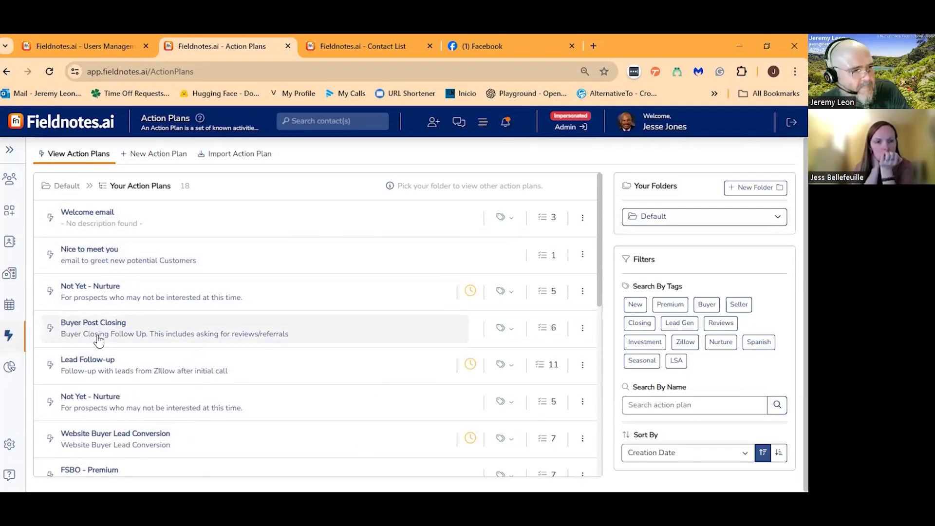
click(9, 341)
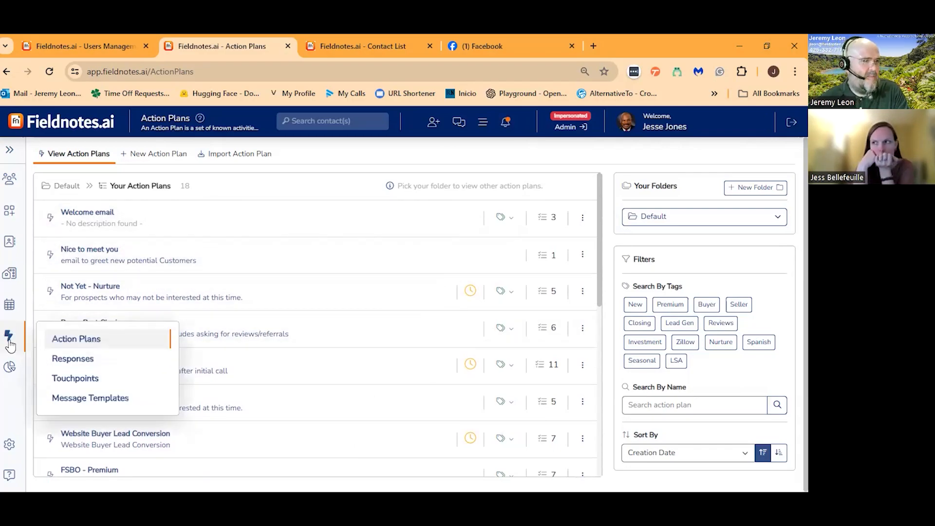
click(68, 341)
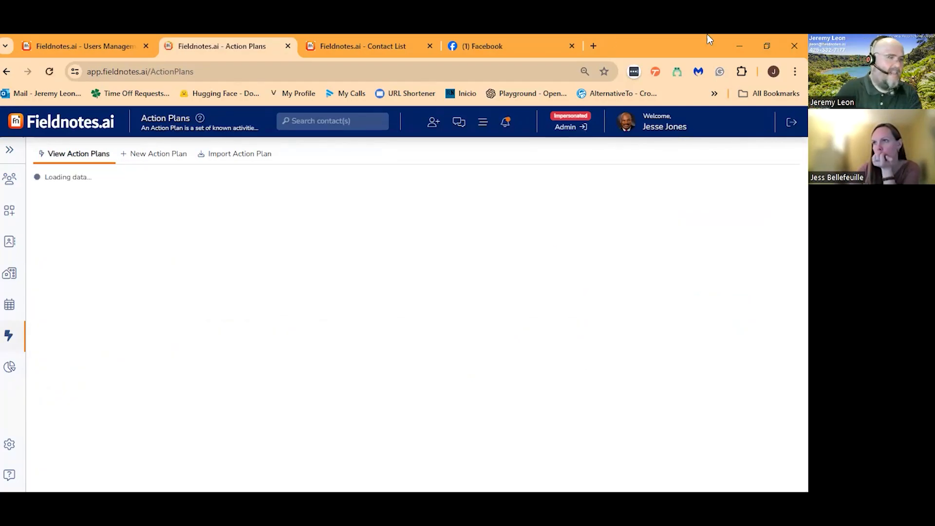
- Reopen the contact list, switch to Facebook, and highlight the page's "Hi Thanks for showing interest" reply under the post
click(7, 242)
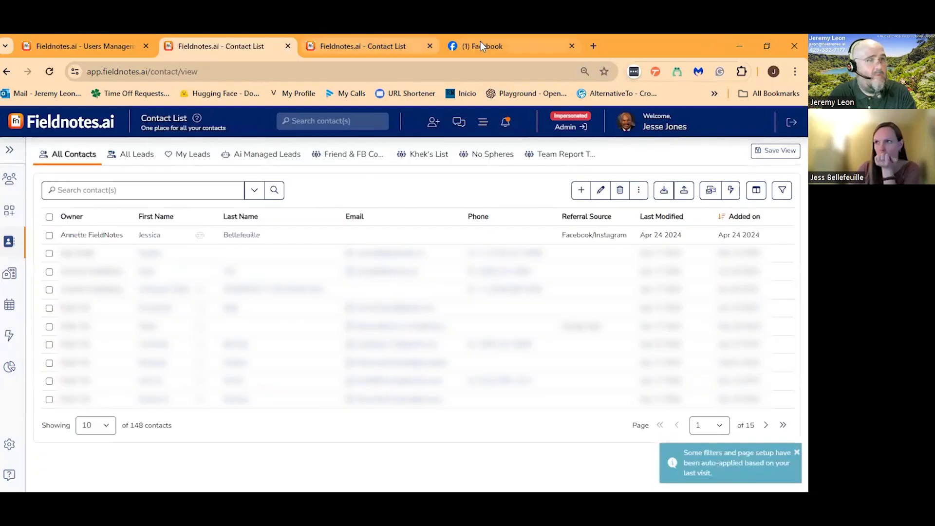
click(482, 42)
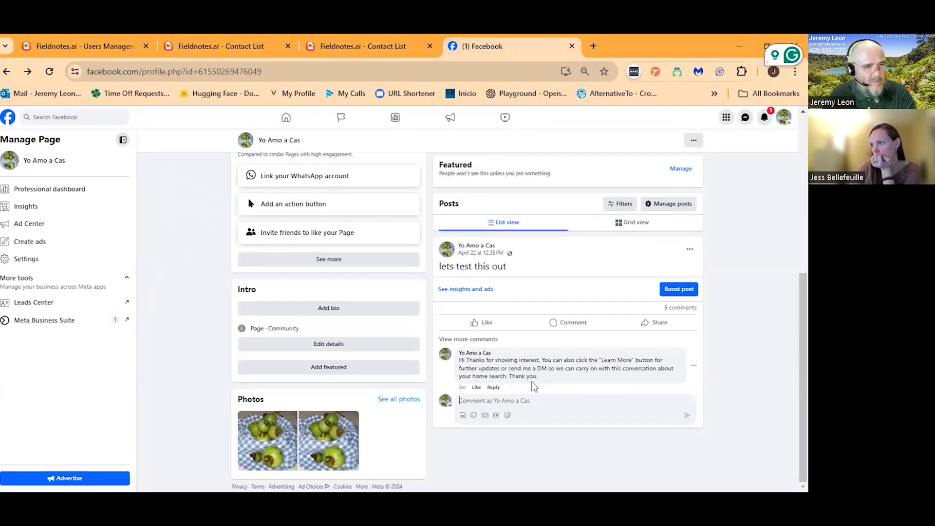
drag(538, 377, 460, 364)
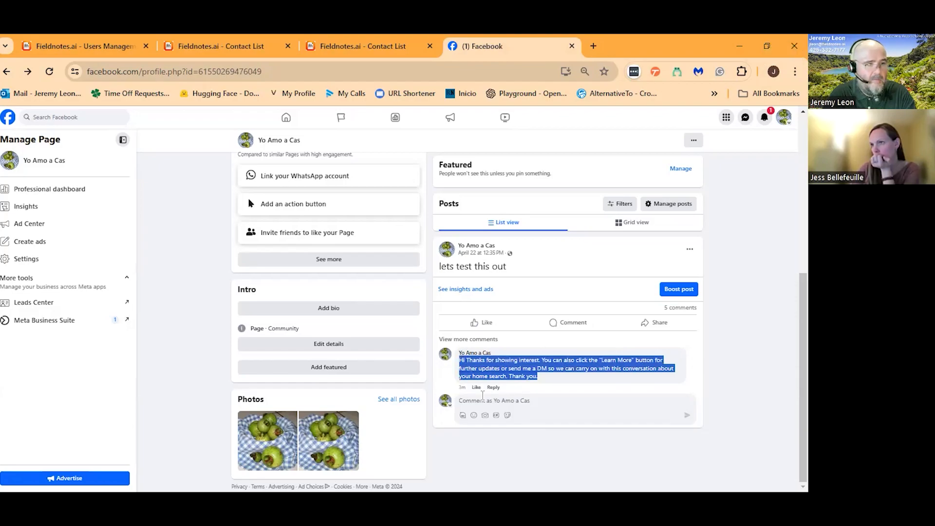
- In the Fieldnotes.ai Facebook connection, turn off marking all incoming leads as Ai-managed and open the connection's additional settings
click(348, 45)
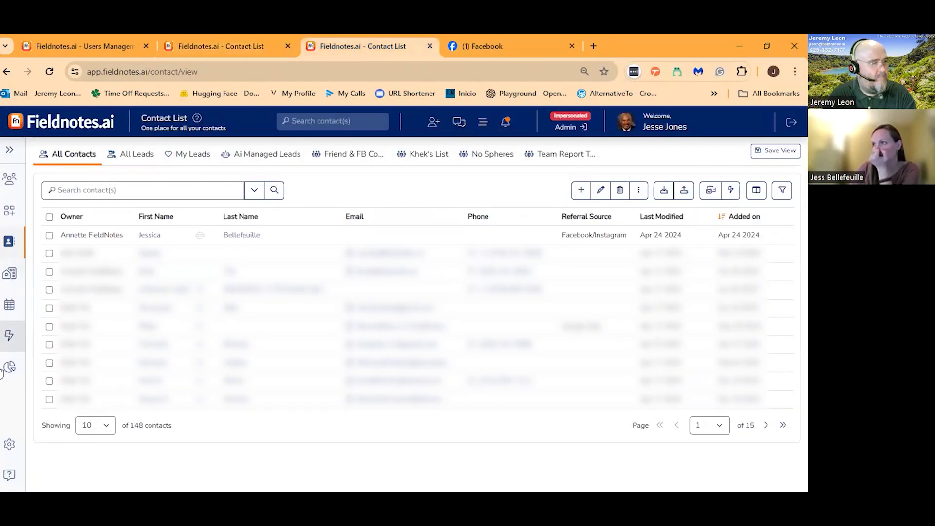
click(5, 445)
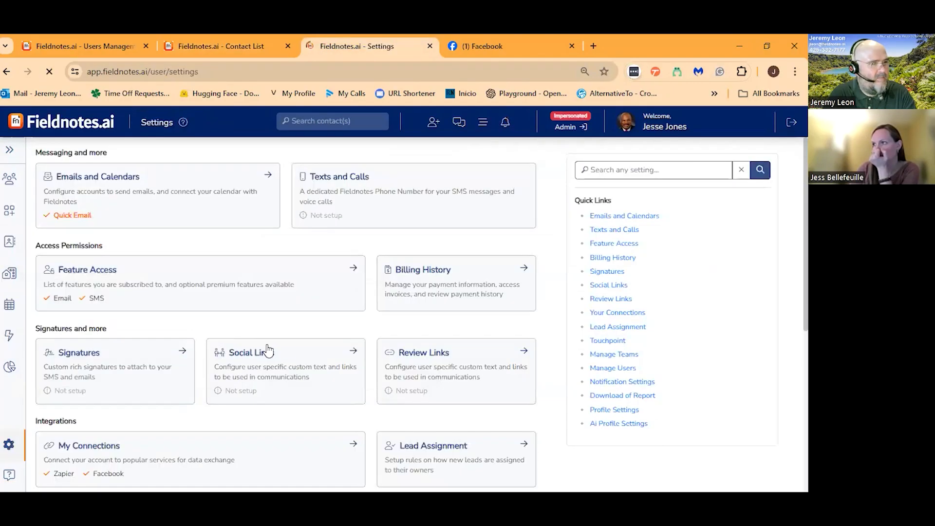
scroll(259, 375, down, 4)
click(314, 308)
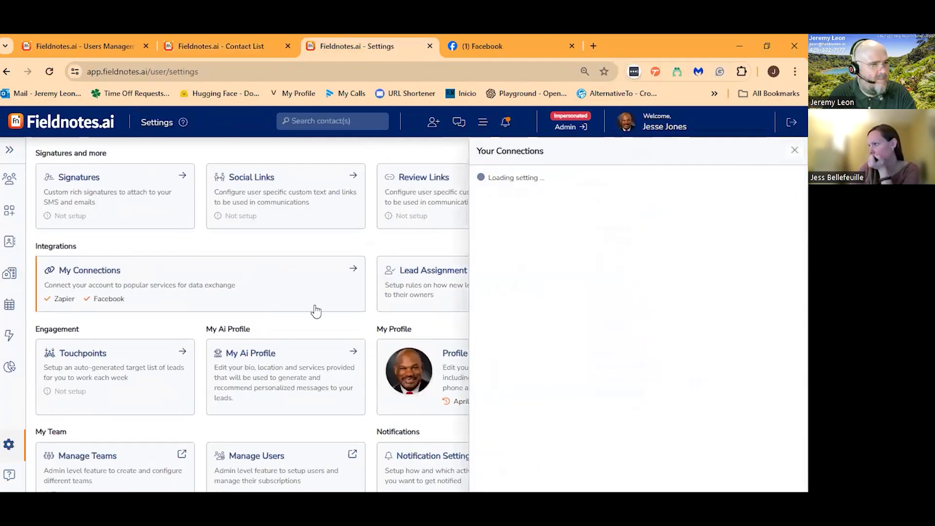
click(619, 192)
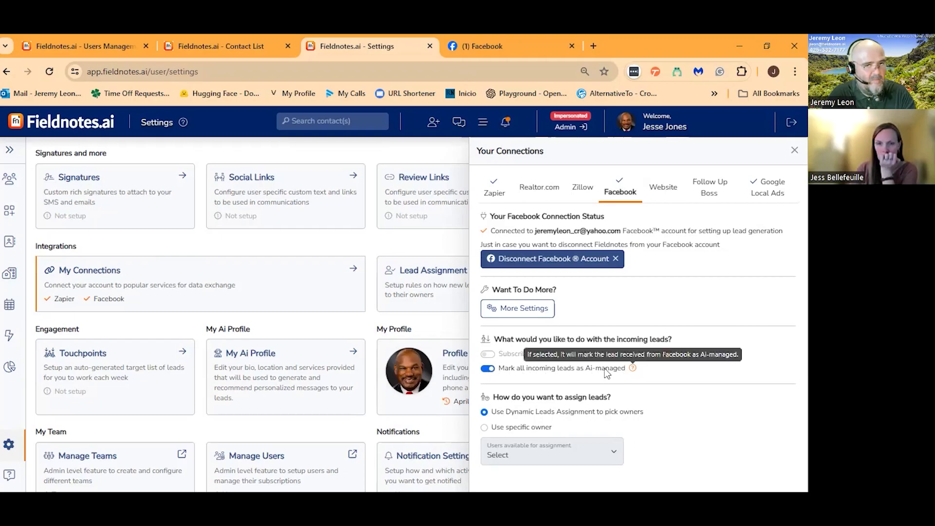
click(488, 369)
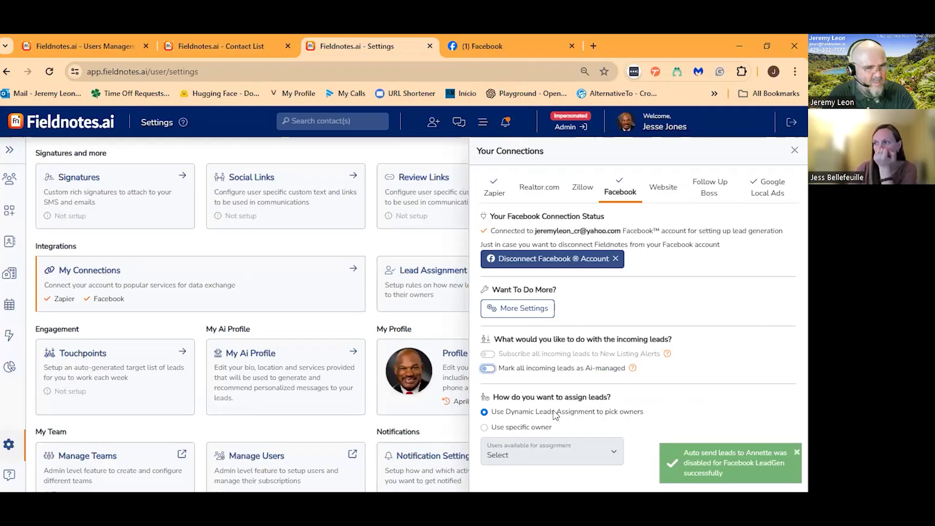
click(540, 309)
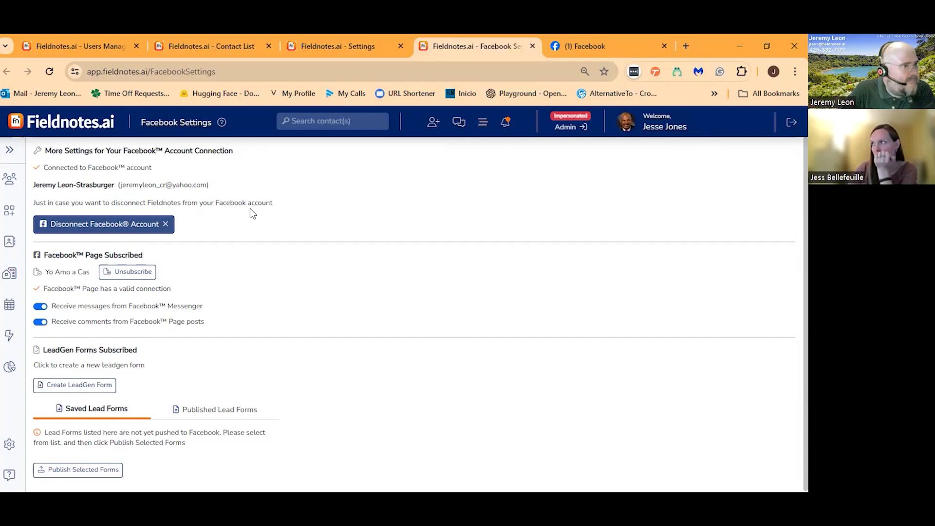
scroll(284, 300, down, 1)
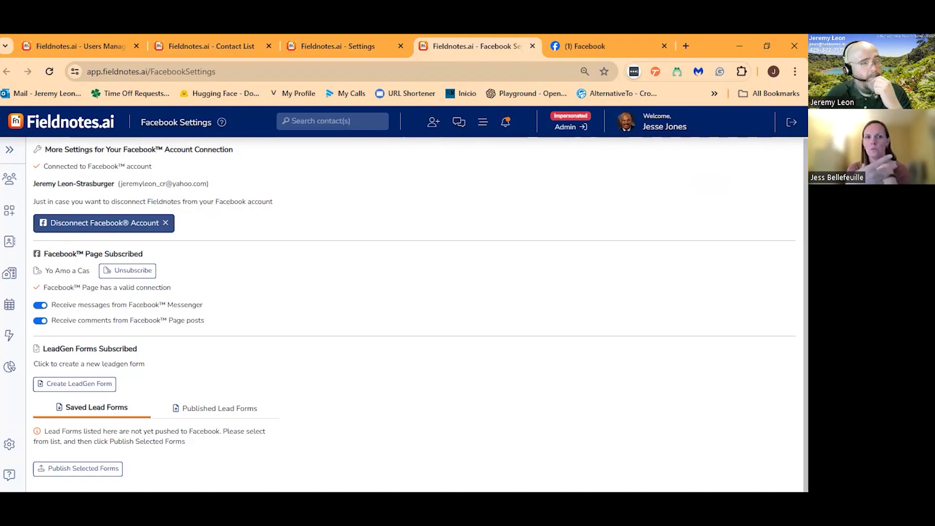
- Switch to the Yo Amo a Cas Facebook page and show all comments on the "lets test this out" post
click(596, 40)
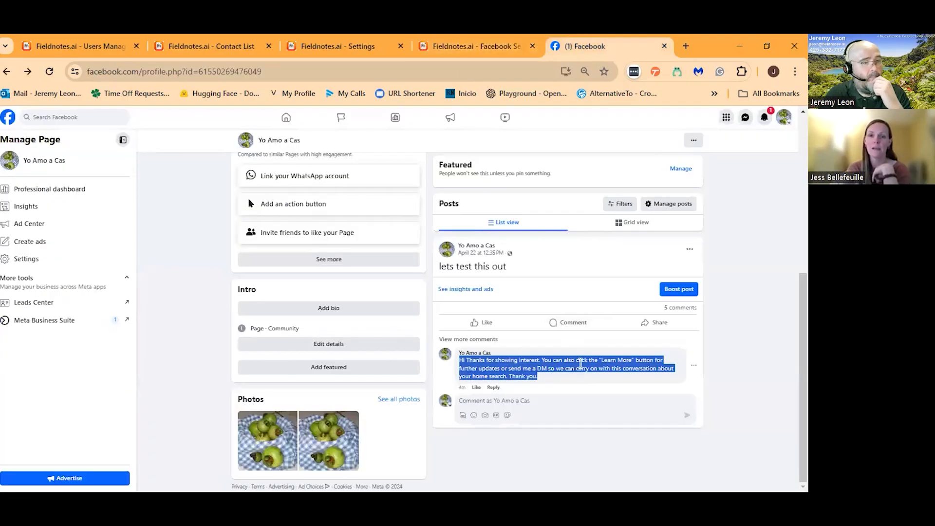
click(683, 389)
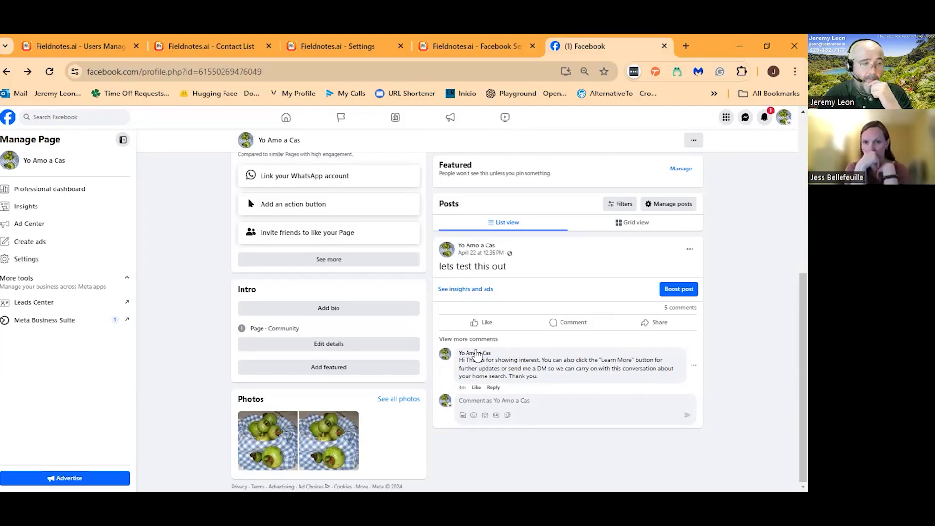
click(485, 341)
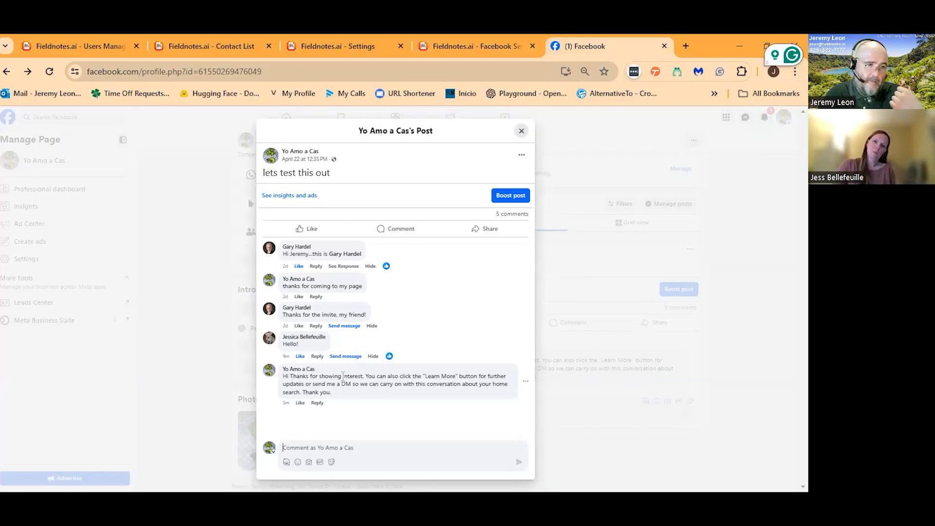
- Highlight the "Hi Thanks for showing interest" reply, view the private message form for the "Hello!" comment, and close it without sending
drag(348, 395, 285, 378)
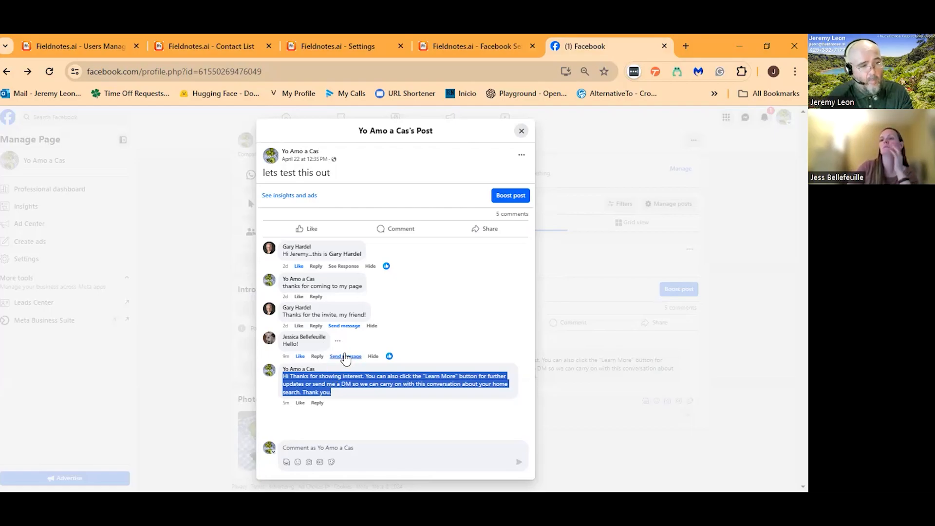
click(349, 356)
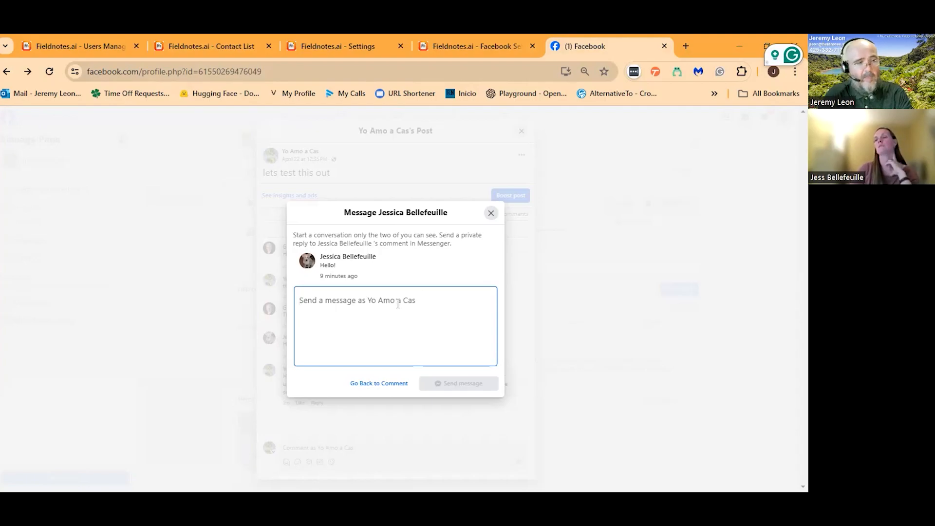
click(491, 214)
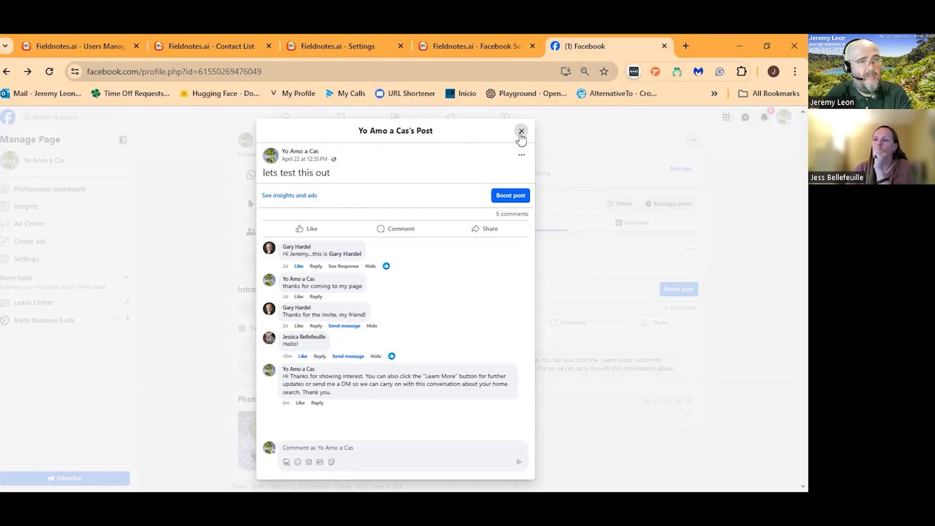
- Close the Facebook post, return to the Fieldnotes.ai contact list, and review the Facebook/Instagram contact's details before closing them
key(Escape)
click(211, 46)
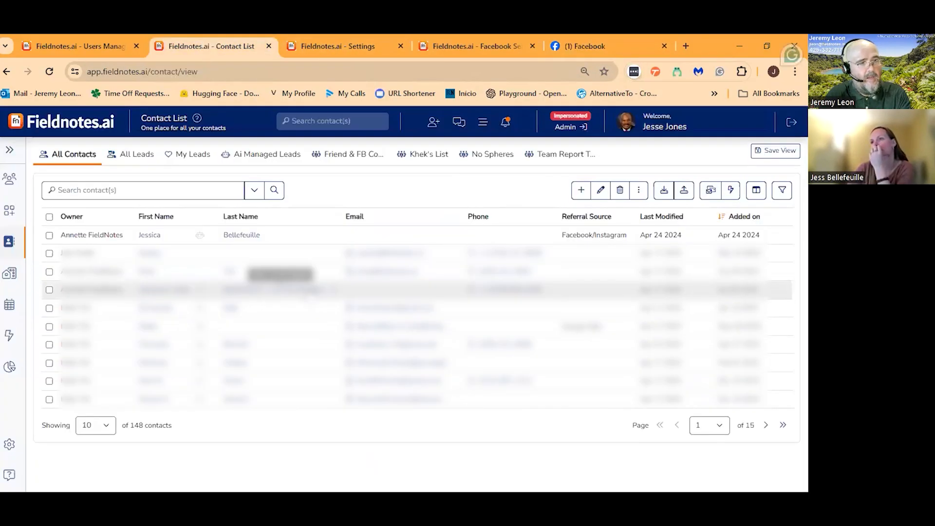
click(150, 236)
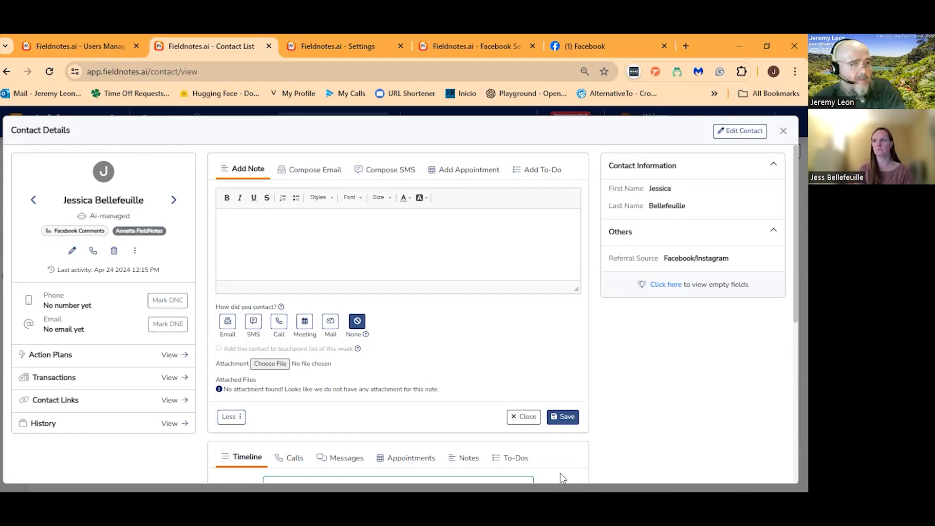
click(783, 131)
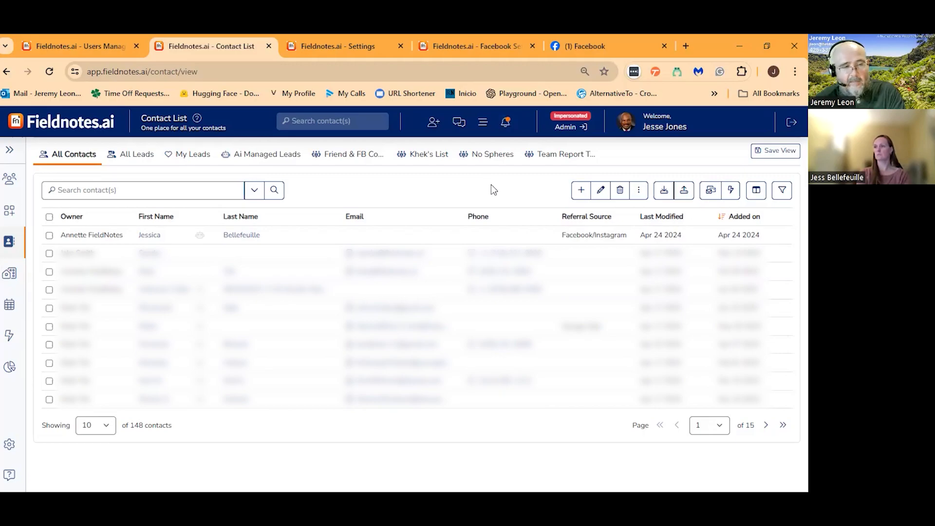
- Edit the Facebook/Instagram contact in the Fieldnotes.ai contact list, set Buyer/Seller to Buyer, and save the contact
click(577, 44)
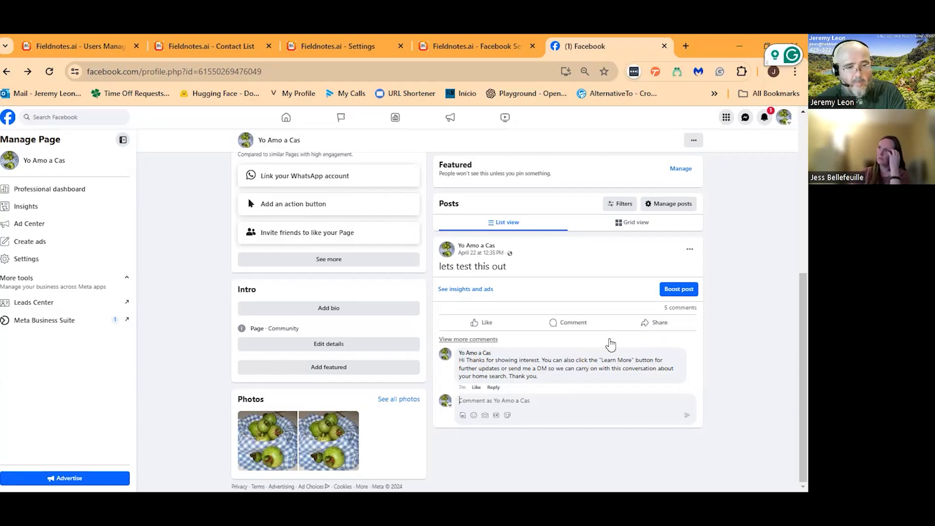
click(220, 46)
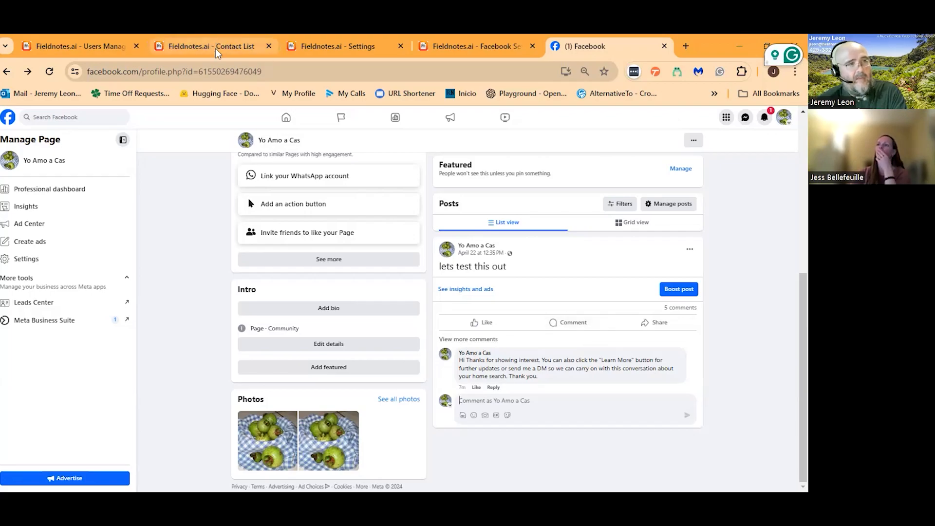
click(173, 235)
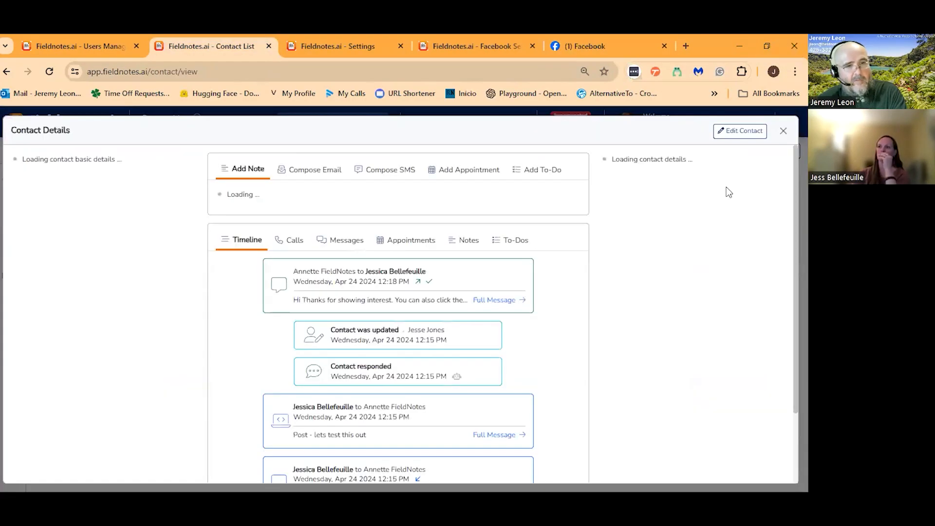
click(745, 136)
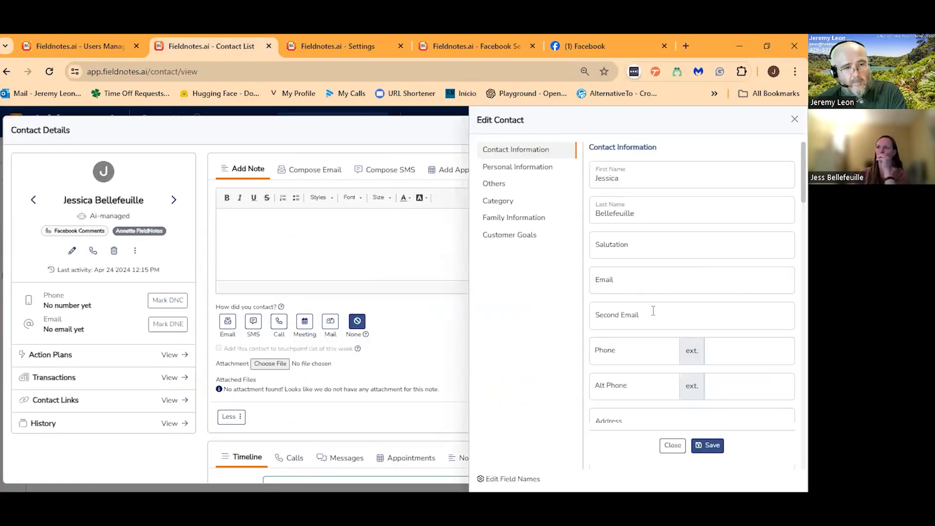
scroll(682, 269, down, 8)
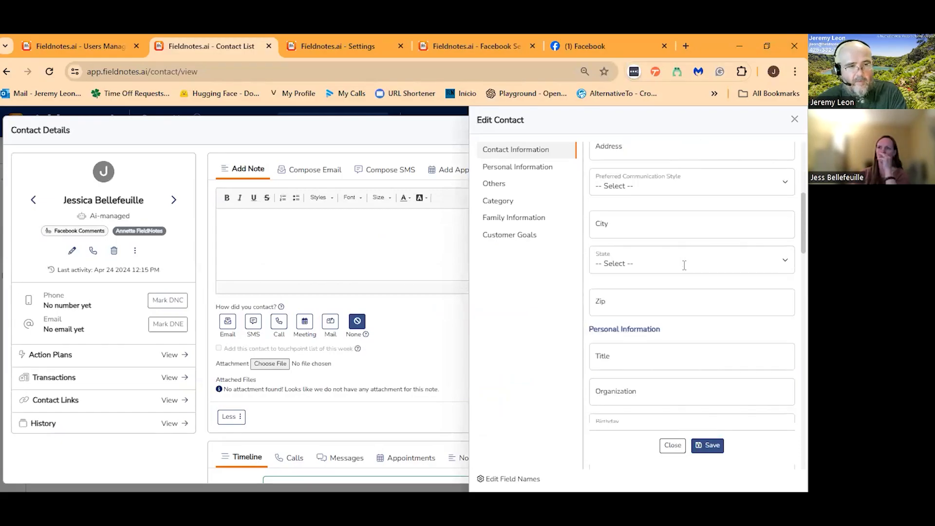
scroll(684, 267, down, 8)
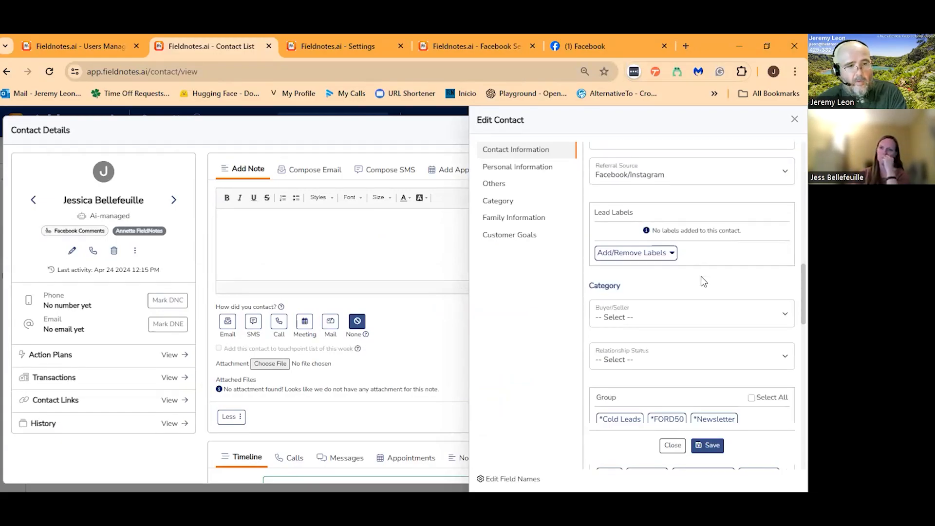
click(697, 195)
click(691, 236)
click(710, 445)
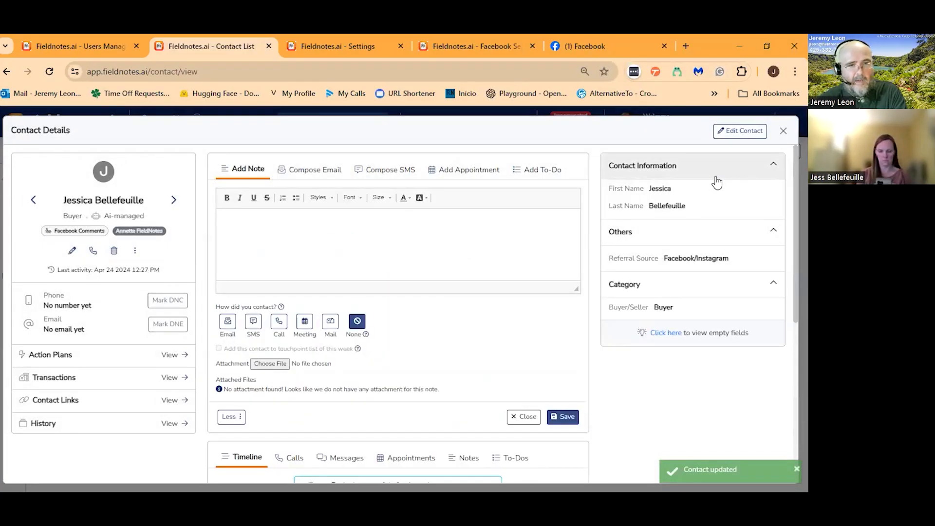
click(783, 131)
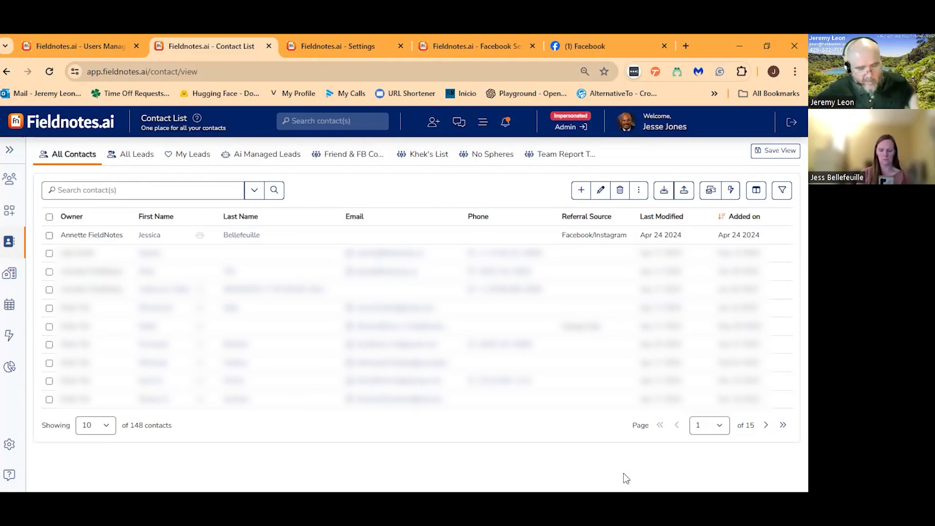
- In the account settings, view the Get Fieldnotes Phone Number offer under Texts and Calls and exit without selecting a plan
right_click(459, 486)
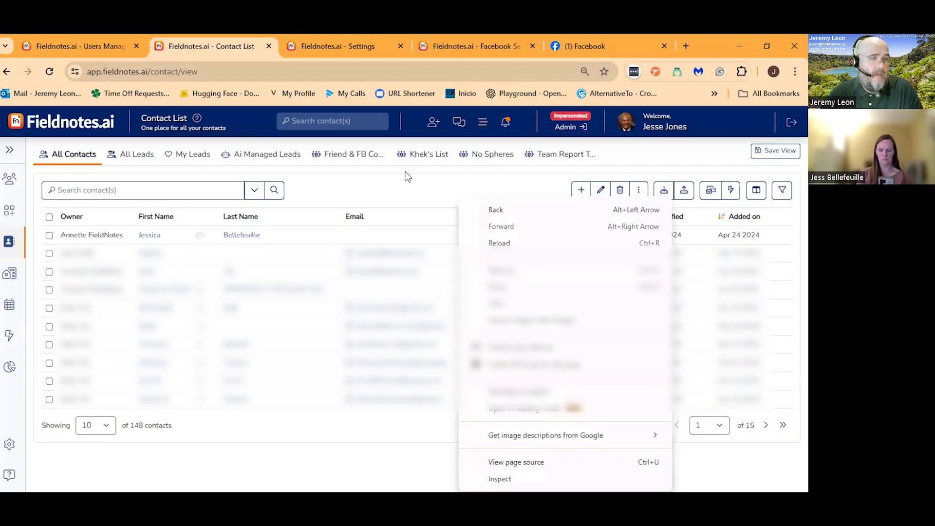
click(406, 201)
click(8, 445)
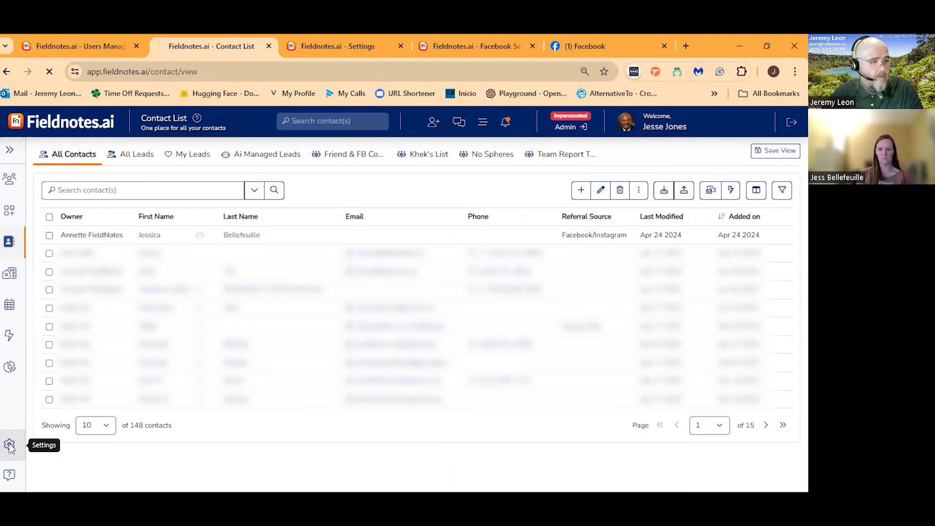
click(404, 203)
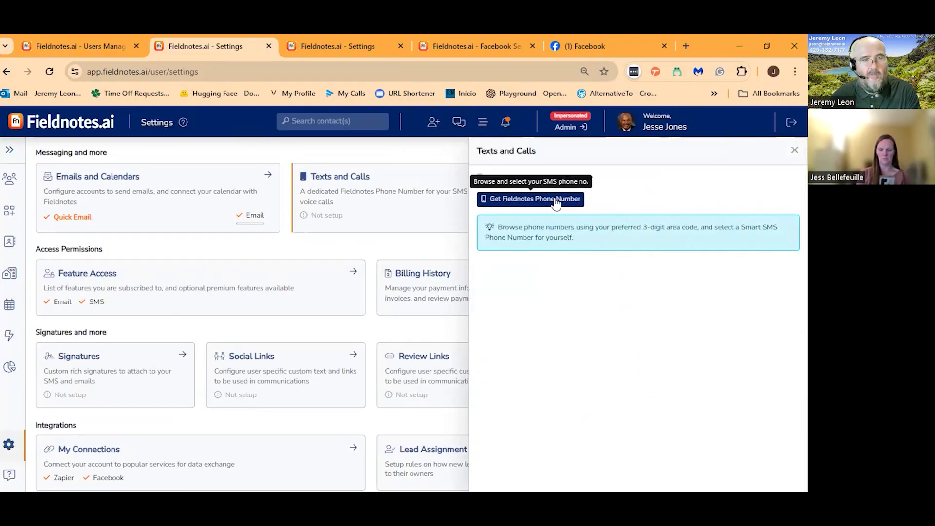
click(555, 199)
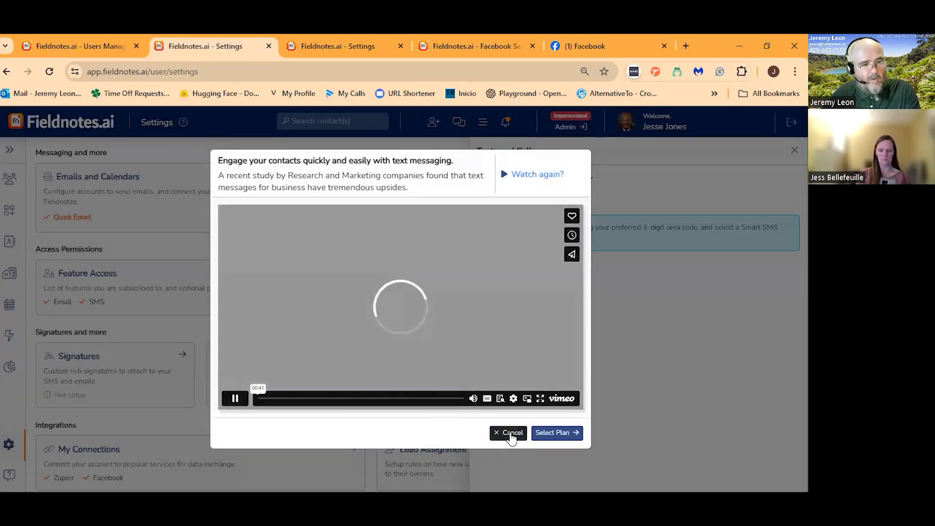
click(509, 433)
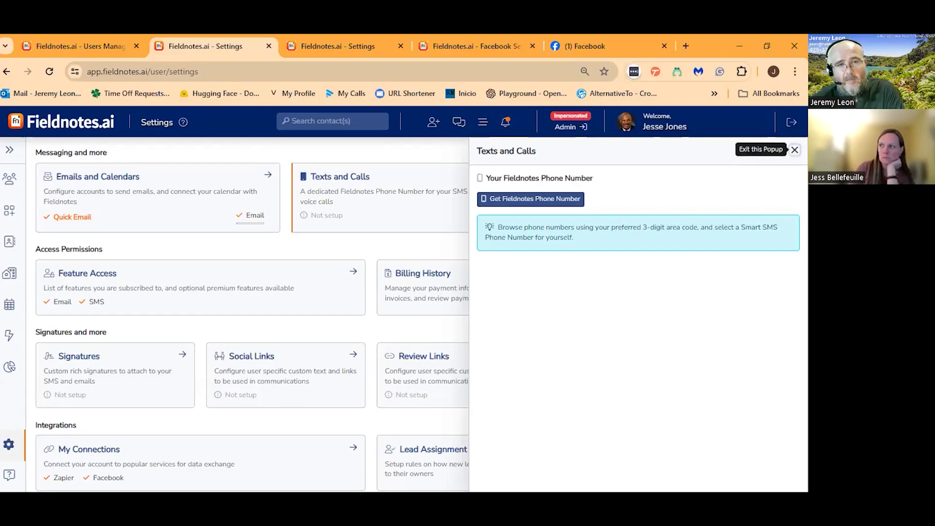
click(794, 150)
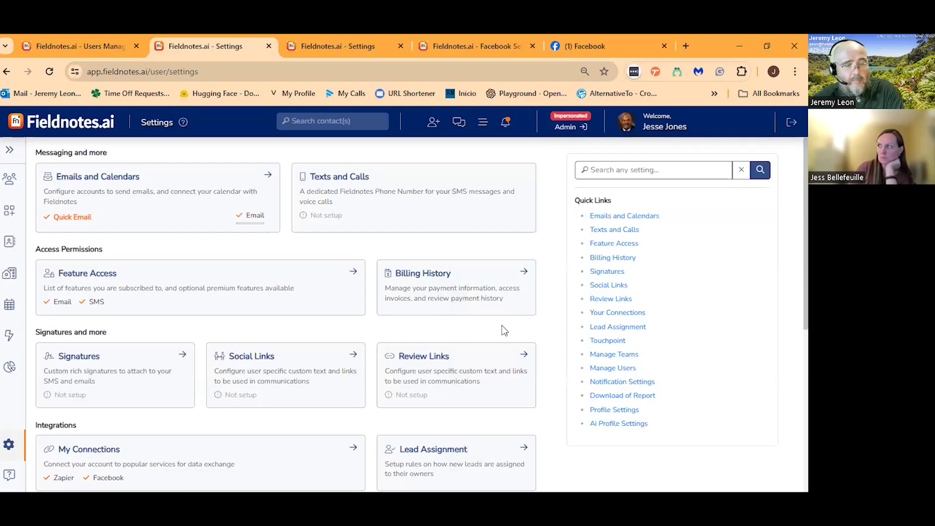
- View the Yo Amo a Cas Facebook page, and return to Fieldnotes.ai to open the contact list from the Facebook connection settings
mouse_move(589, 48)
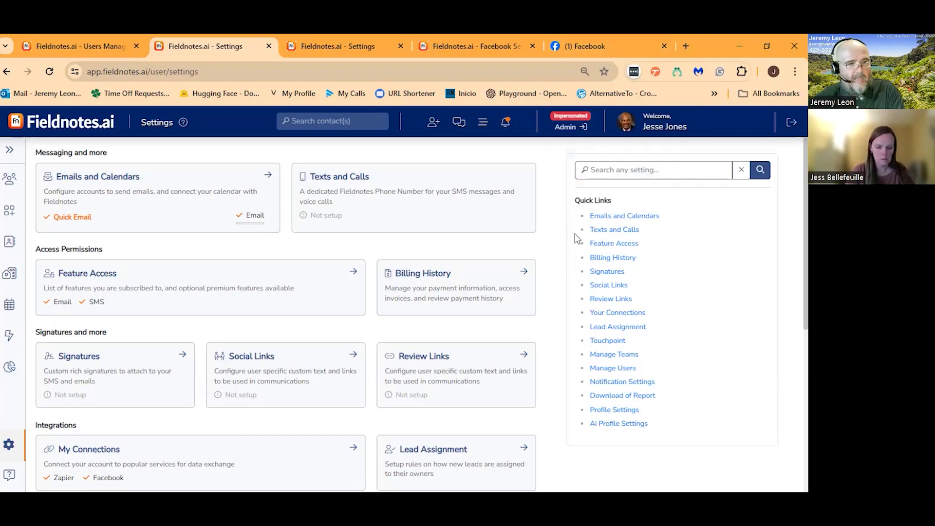
mouse_move(9, 337)
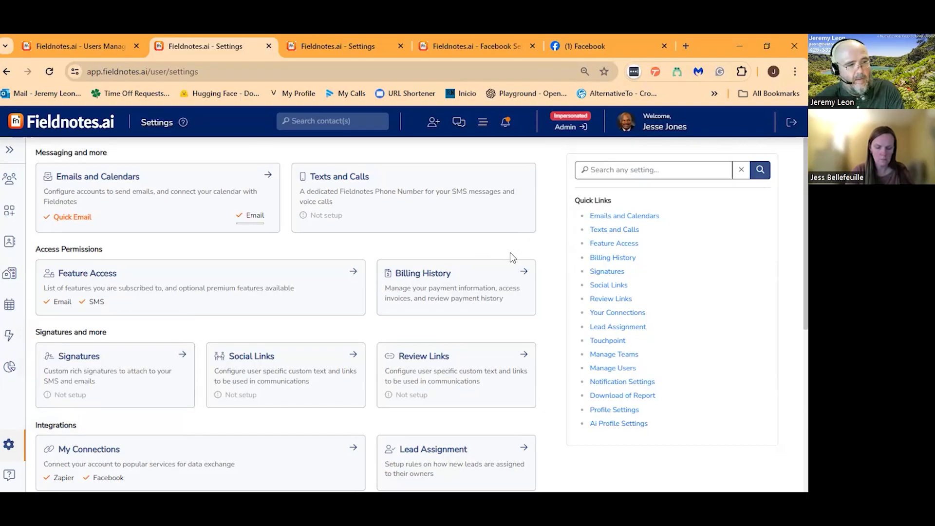
mouse_move(1, 253)
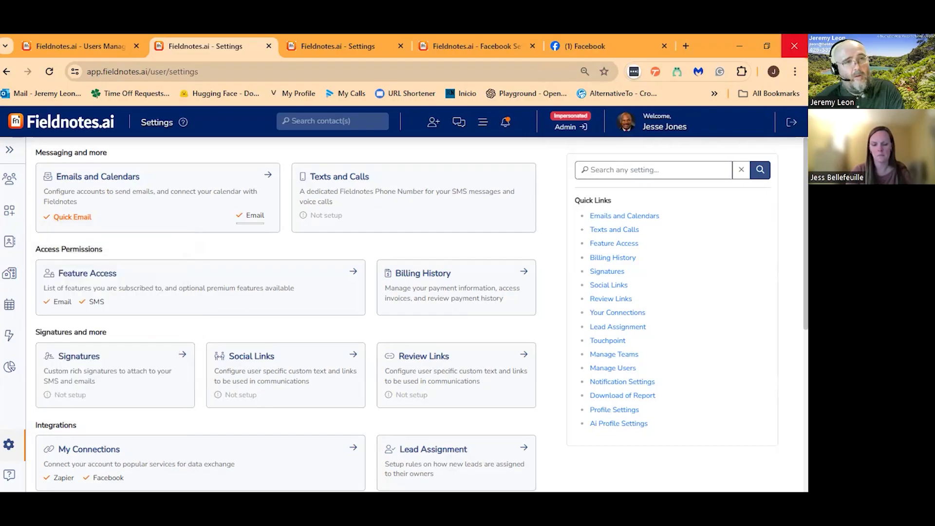
click(628, 44)
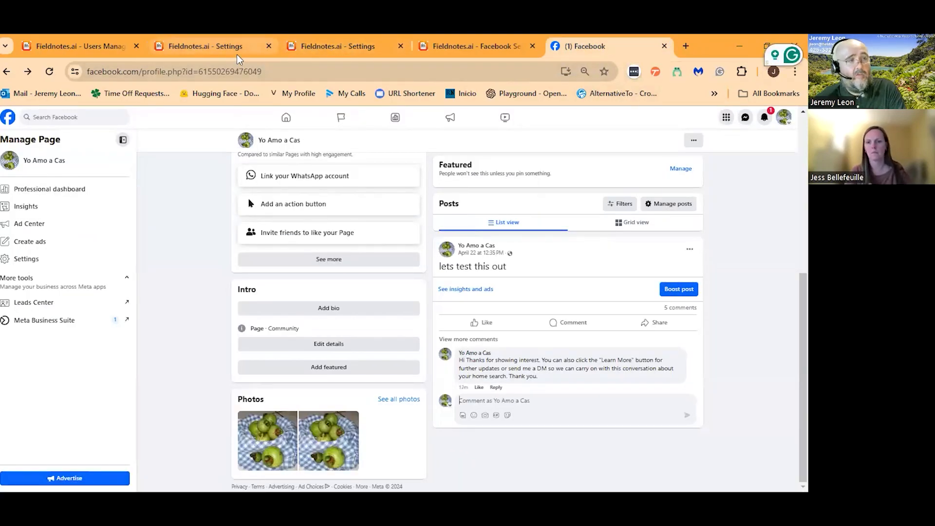
click(325, 52)
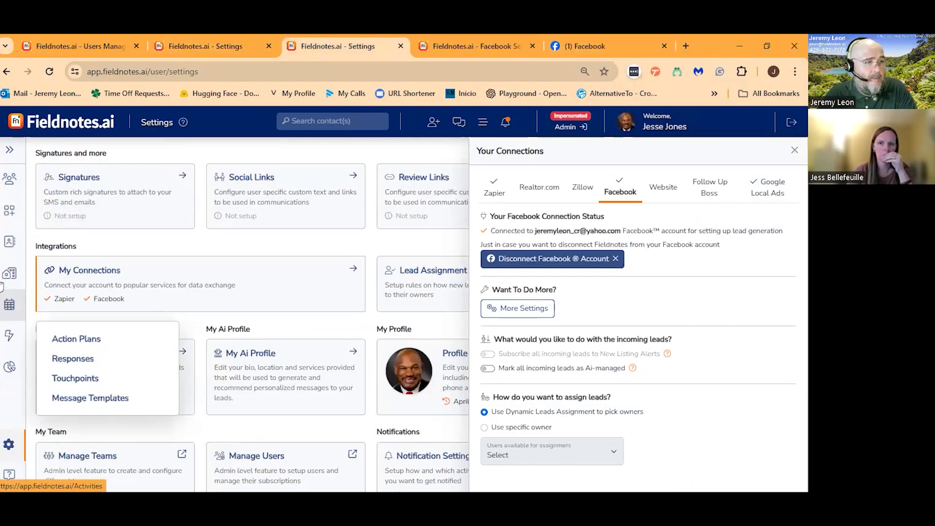
click(82, 249)
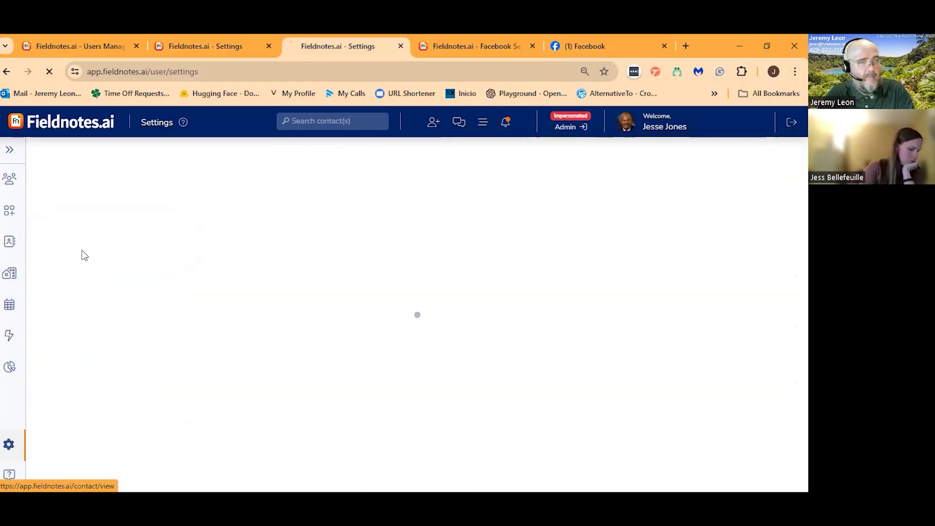